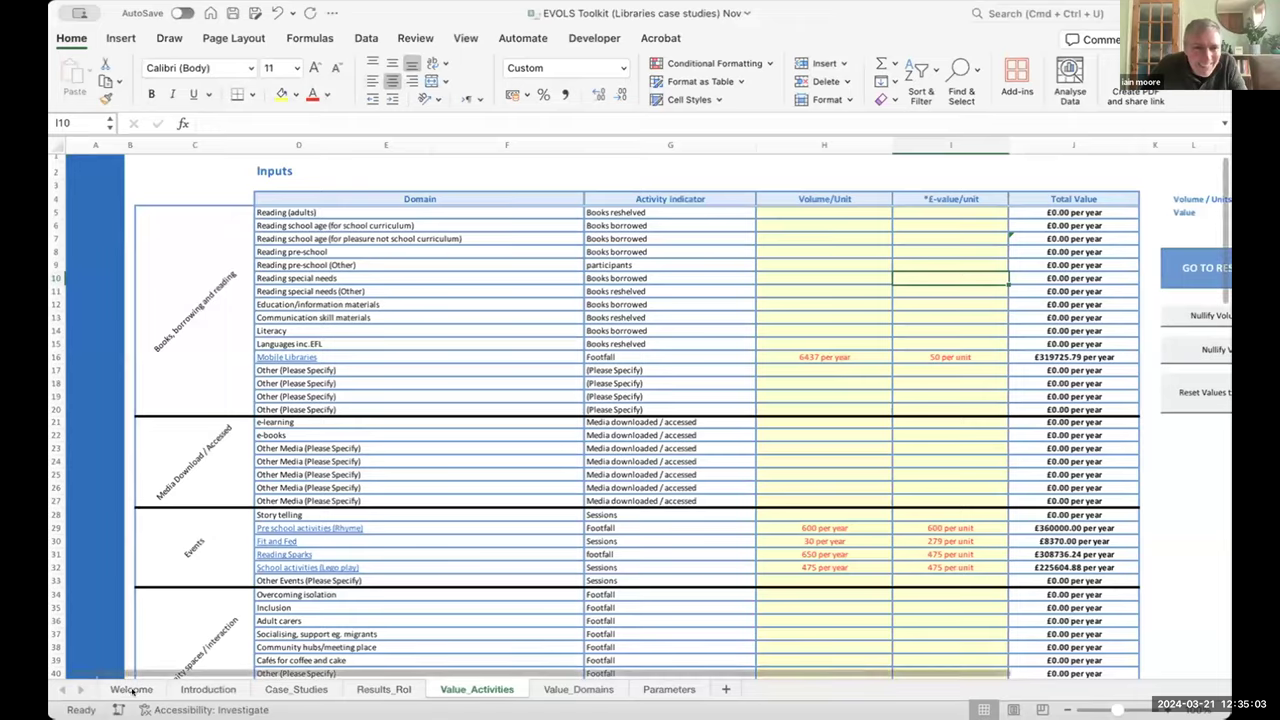
Step: Look at the Welcome sheet, return to Value_Activities, and collapse the ribbon to show more rows
{"action": "left_click", "coordinate": [131, 689]}
{"action": "scroll", "coordinate": [599, 355], "scroll_direction": "up", "scroll_amount": 1}
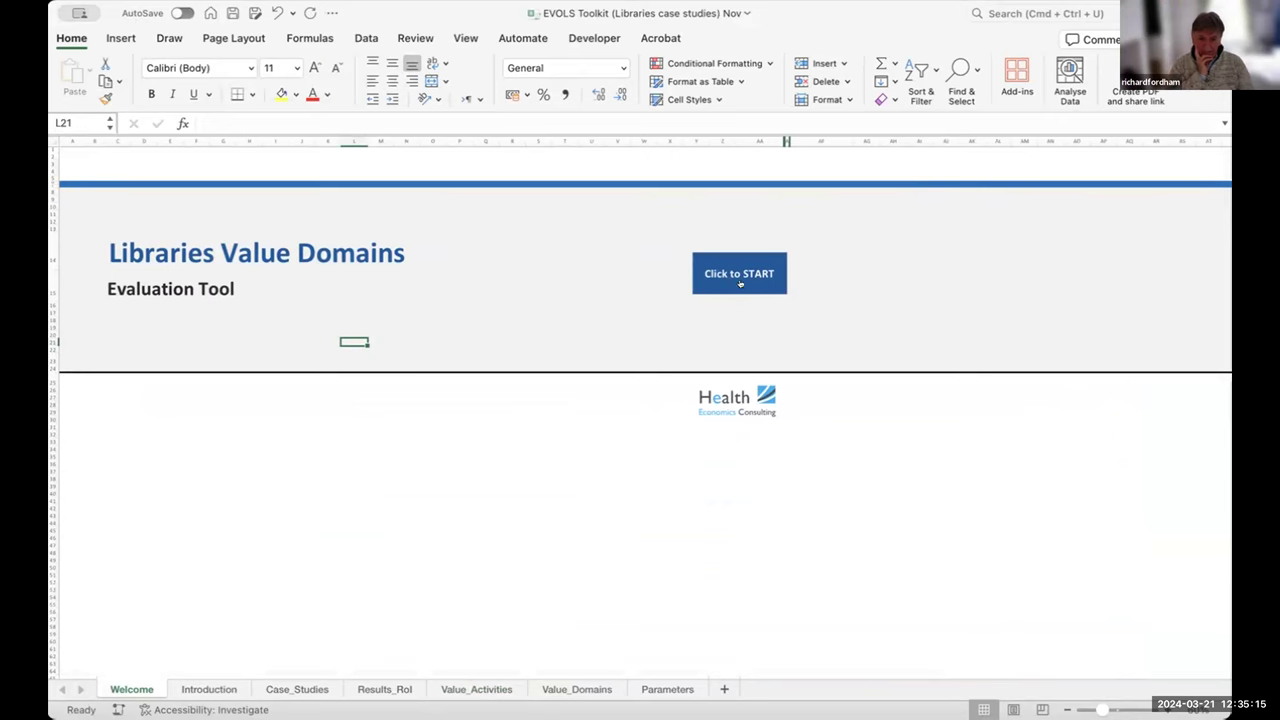
{"action": "left_click", "coordinate": [479, 689]}
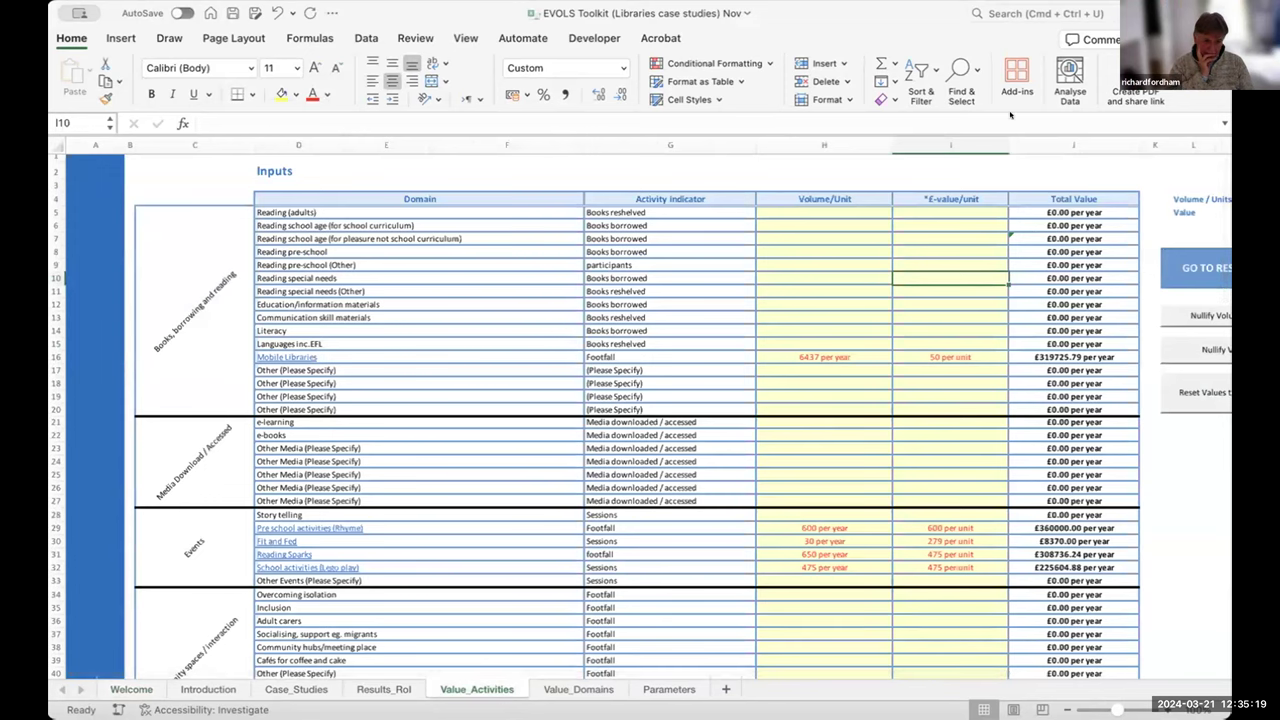
{"action": "left_click", "coordinate": [71, 38]}
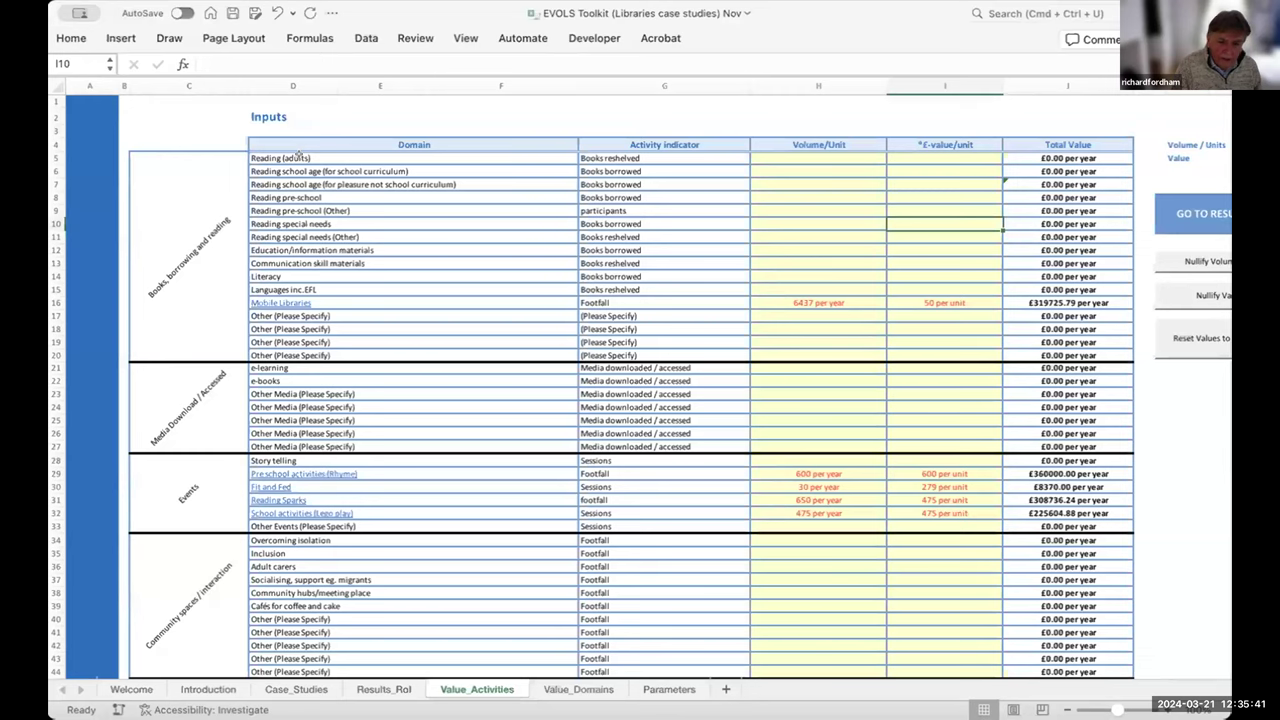
Step: Clear the volume and £-value entries for Computer education and Computer/digital literacy in H45:I46
{"action": "scroll", "coordinate": [325, 435], "scroll_direction": "down", "scroll_amount": 2}
{"action": "scroll", "coordinate": [325, 435], "scroll_direction": "down", "scroll_amount": 10}
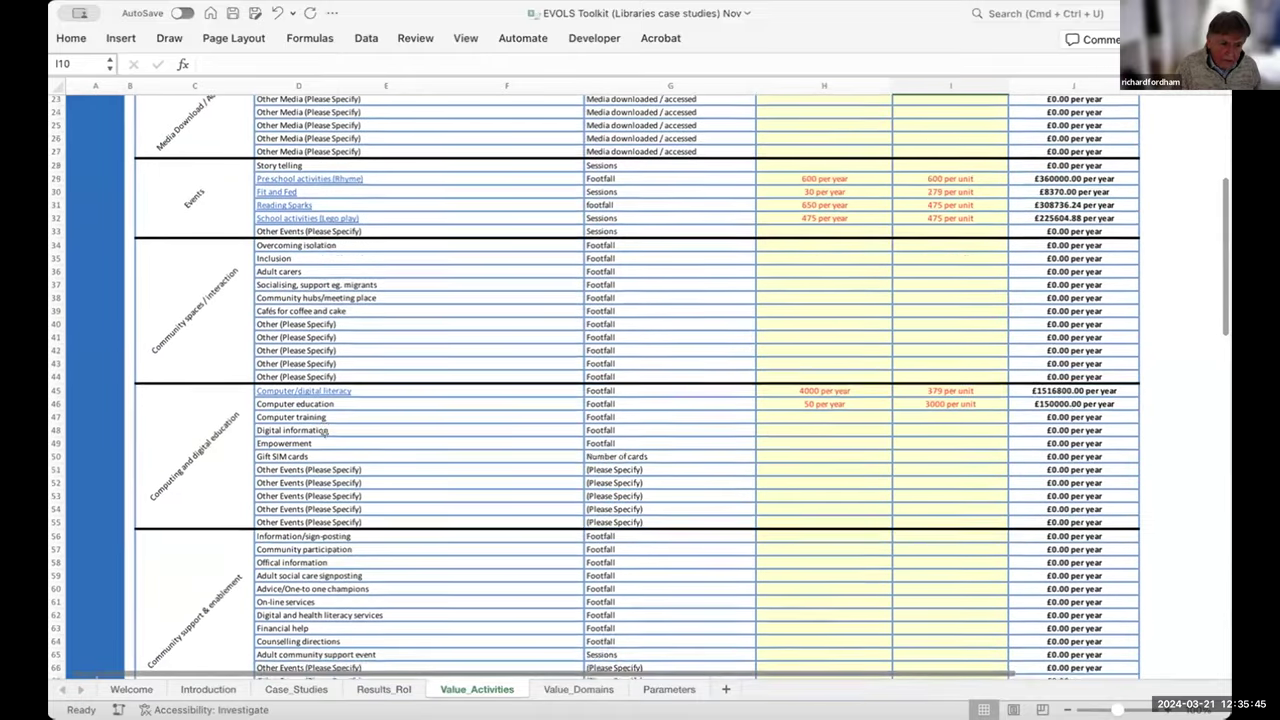
{"action": "scroll", "coordinate": [325, 435], "scroll_direction": "down", "scroll_amount": 2}
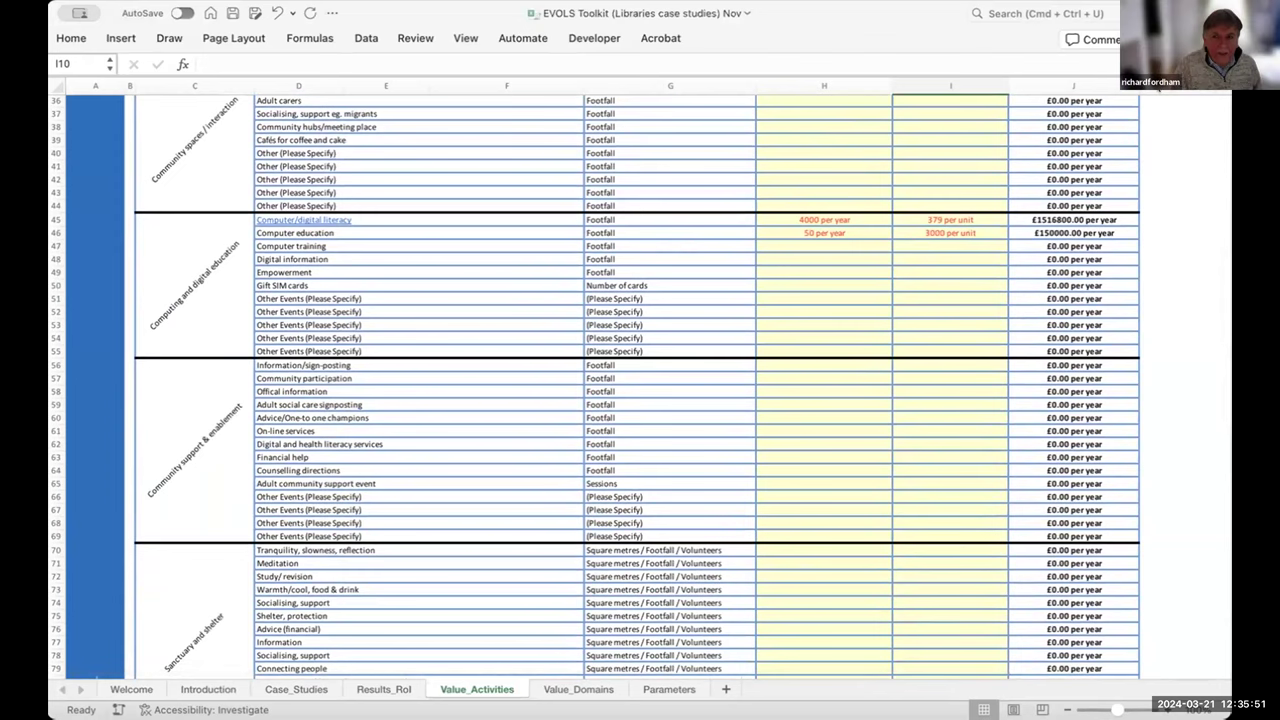
{"action": "scroll", "coordinate": [719, 272], "scroll_direction": "right", "scroll_amount": 1}
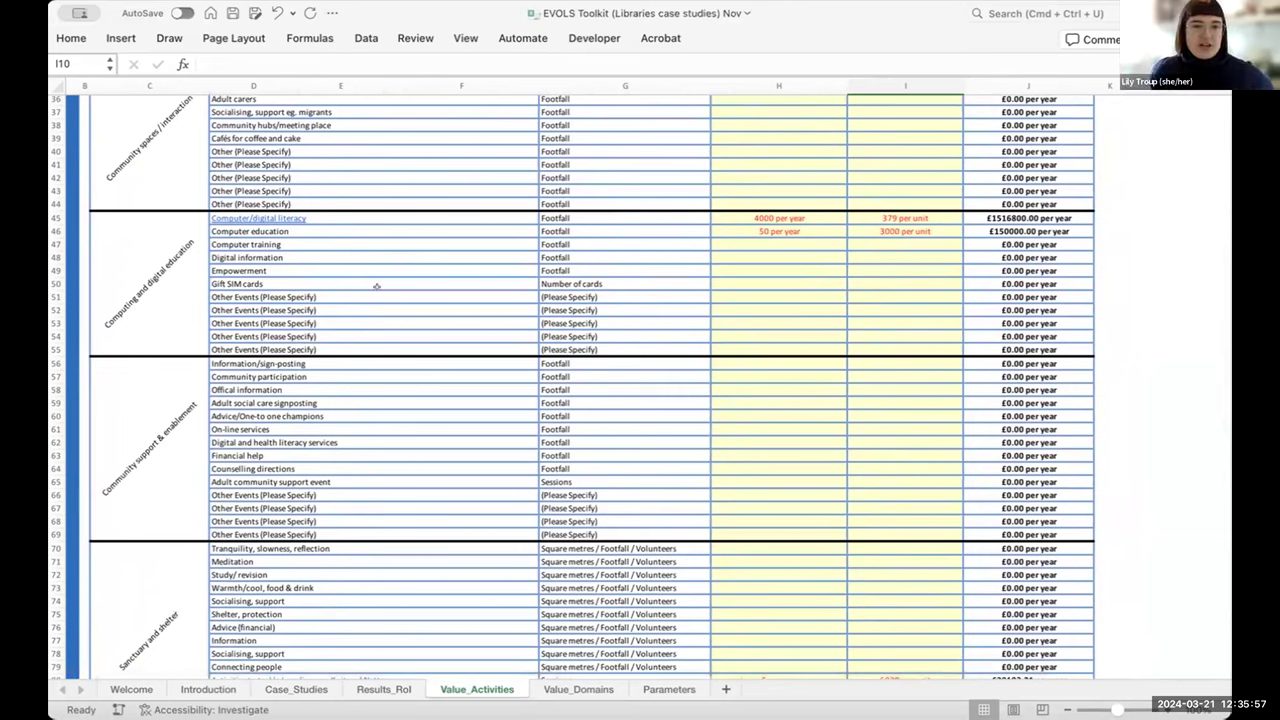
{"action": "left_click", "coordinate": [387, 227]}
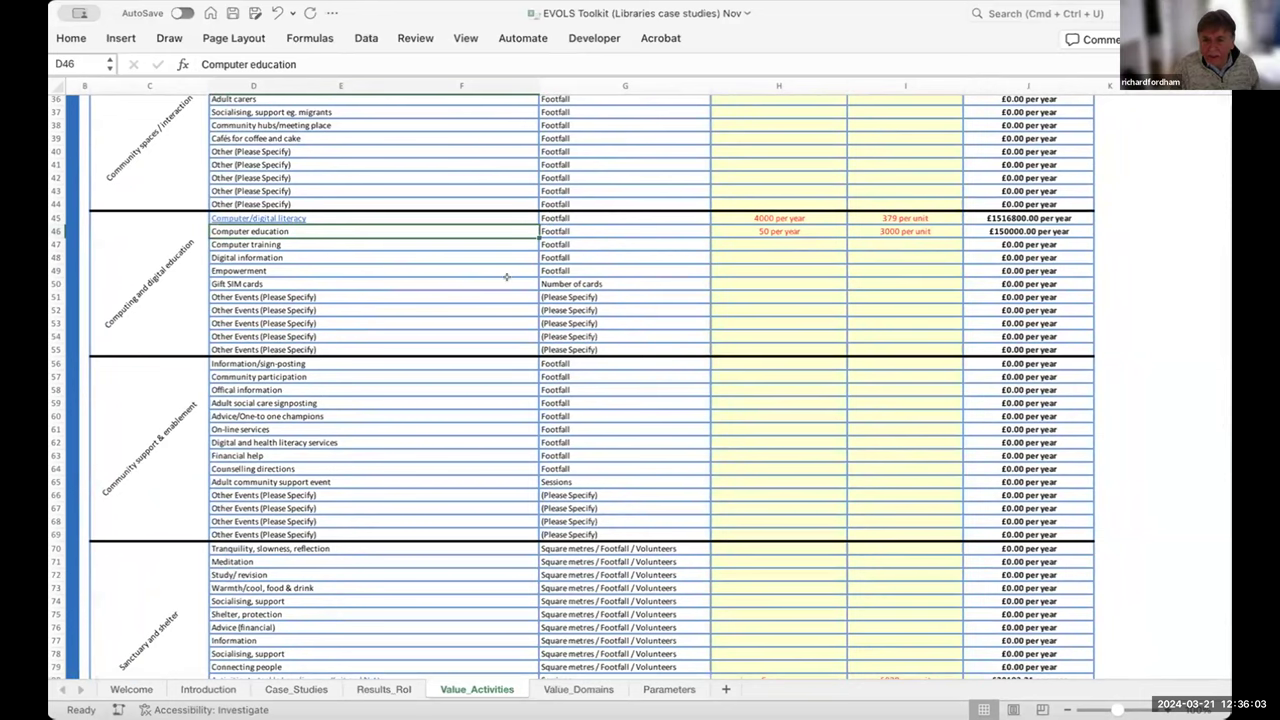
{"action": "scroll", "coordinate": [506, 280], "scroll_direction": "up", "scroll_amount": 1}
{"action": "left_click_drag", "start_coordinate": [765, 241], "coordinate": [860, 241]}
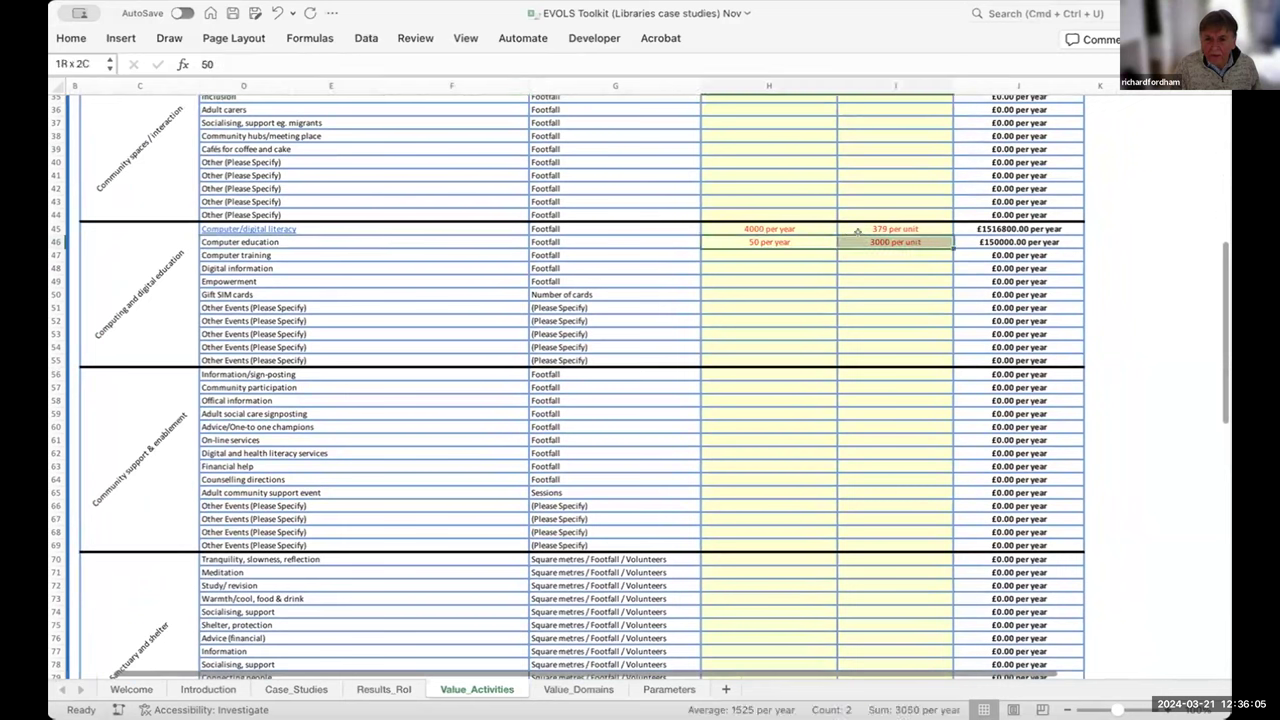
{"action": "key", "text": "Delete"}
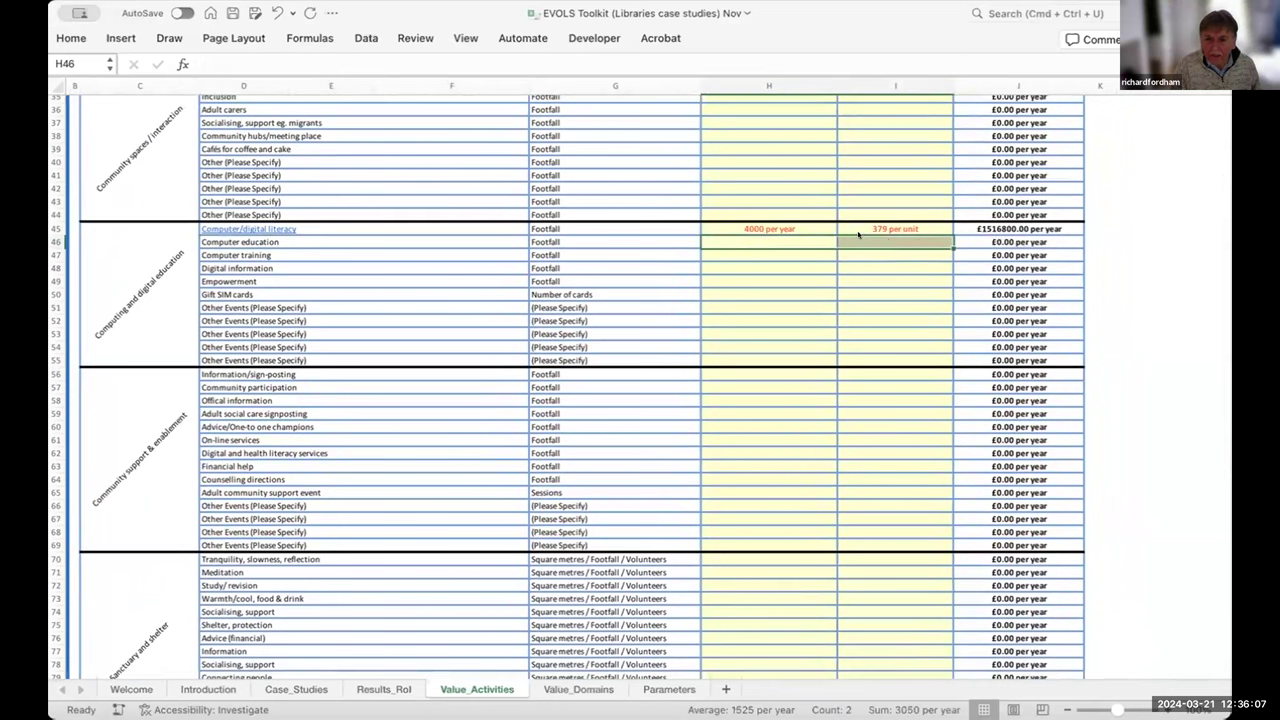
{"action": "left_click_drag", "start_coordinate": [780, 226], "coordinate": [858, 228]}
{"action": "key", "text": "Delete"}
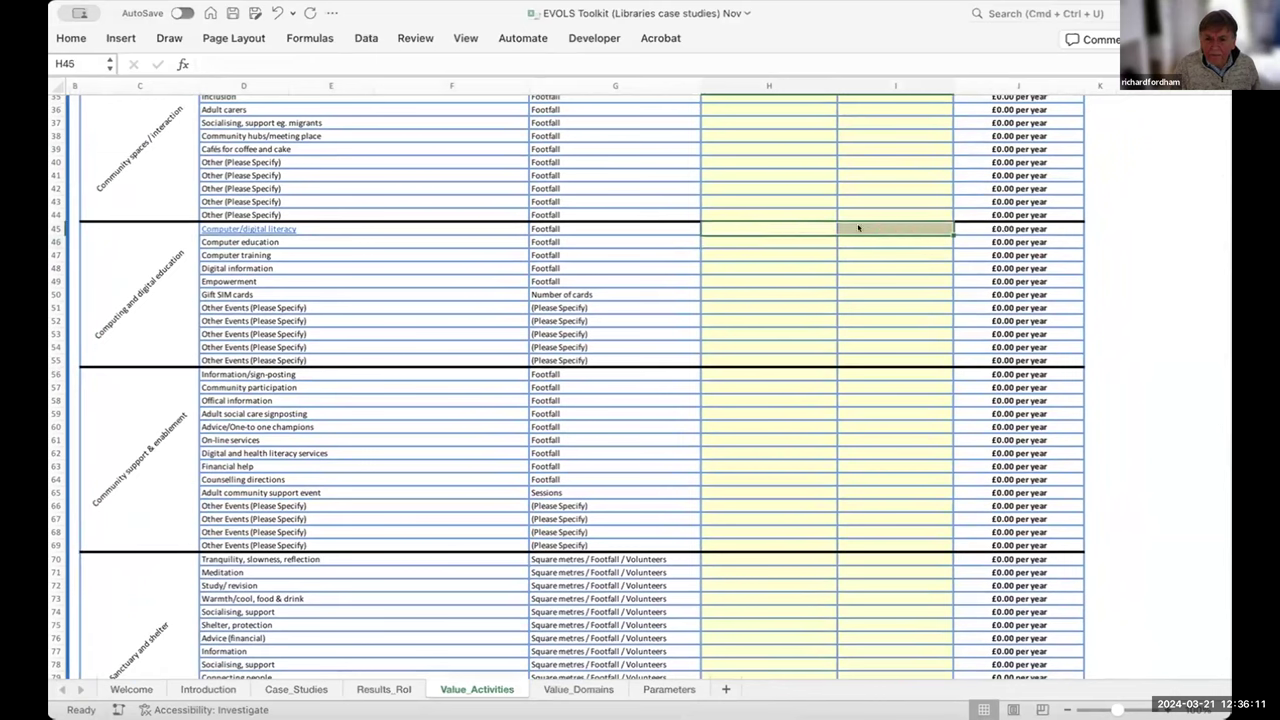
Step: Clear the entire contents of columns H and I on the Value_Activities sheet
{"action": "left_click", "coordinate": [769, 241]}
{"action": "left_click_drag", "start_coordinate": [769, 91], "coordinate": [858, 77]}
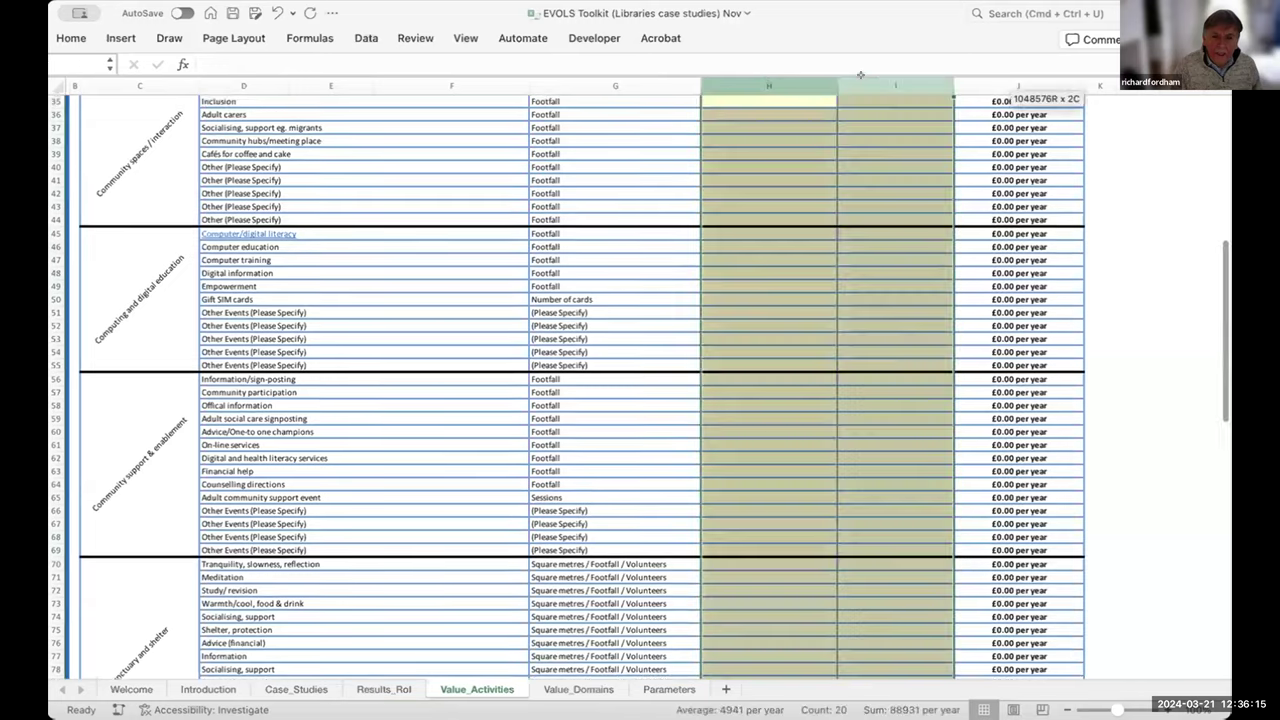
{"action": "left_click", "coordinate": [738, 240]}
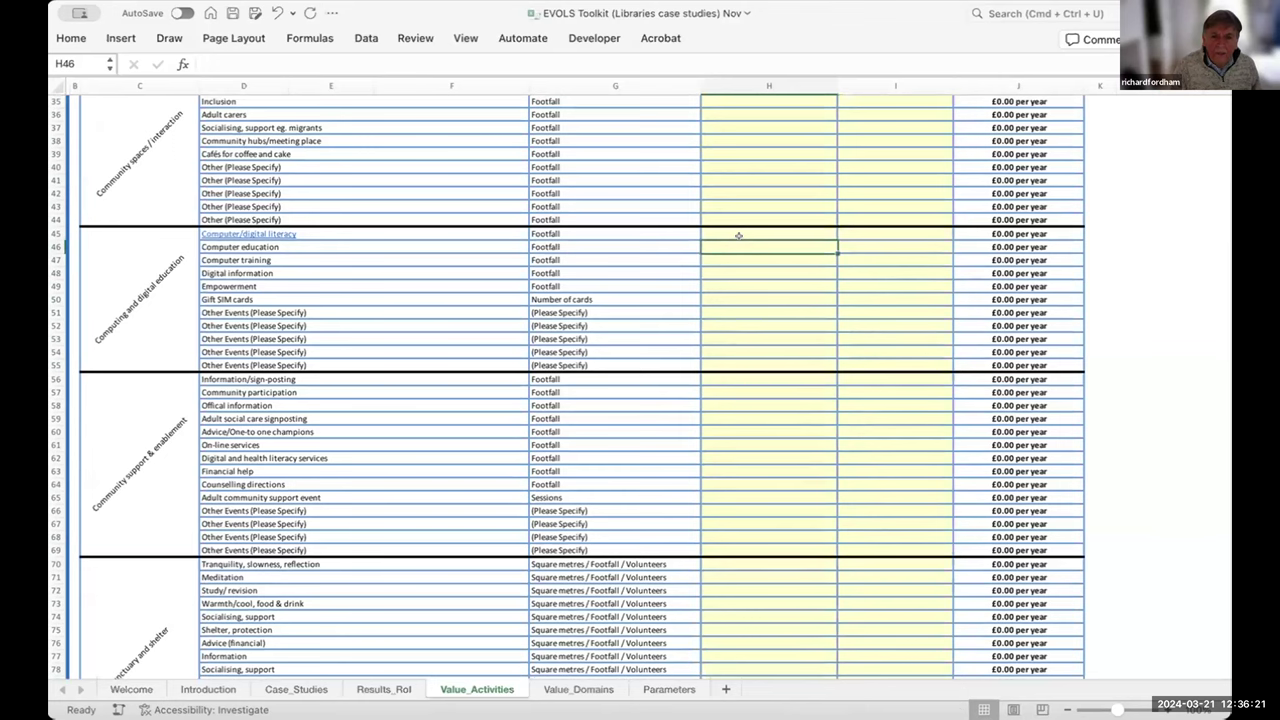
Step: Freeze panes at cell D5 so the Inputs header rows and the columns before Domain stay fixed
{"action": "scroll", "coordinate": [738, 235], "scroll_direction": "up", "scroll_amount": 10}
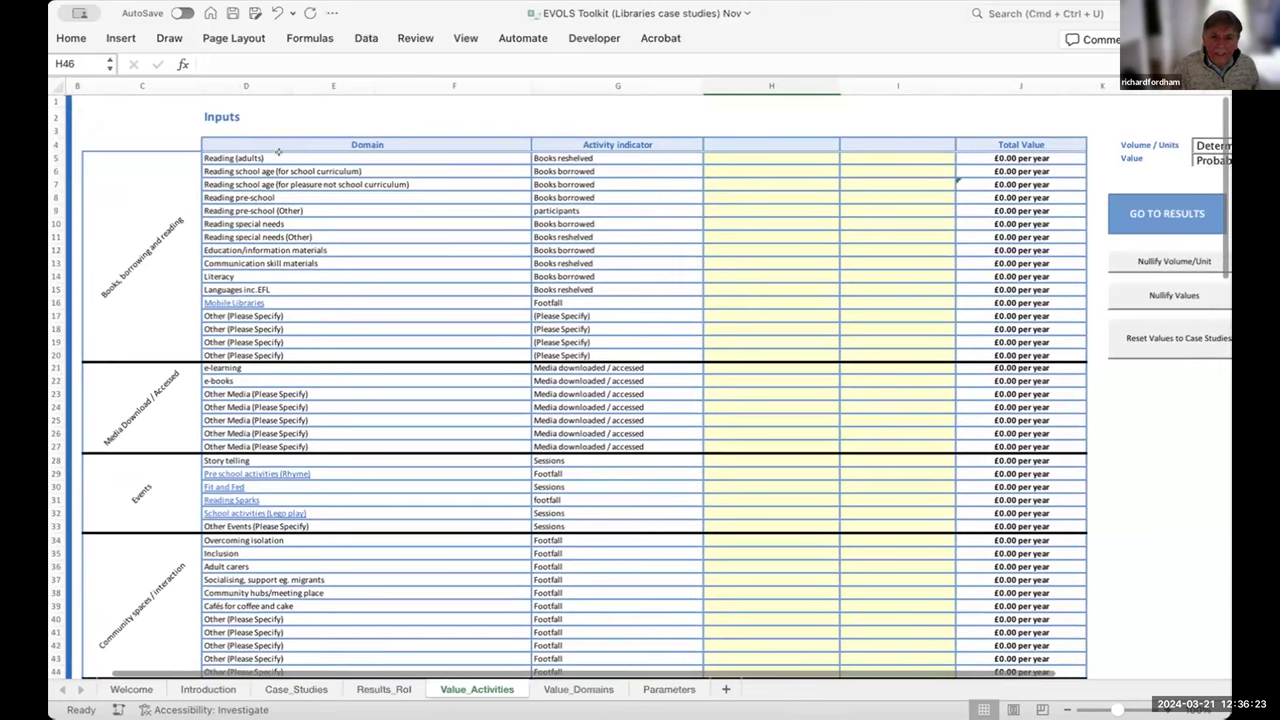
{"action": "left_click", "coordinate": [278, 153]}
{"action": "left_click", "coordinate": [470, 0]}
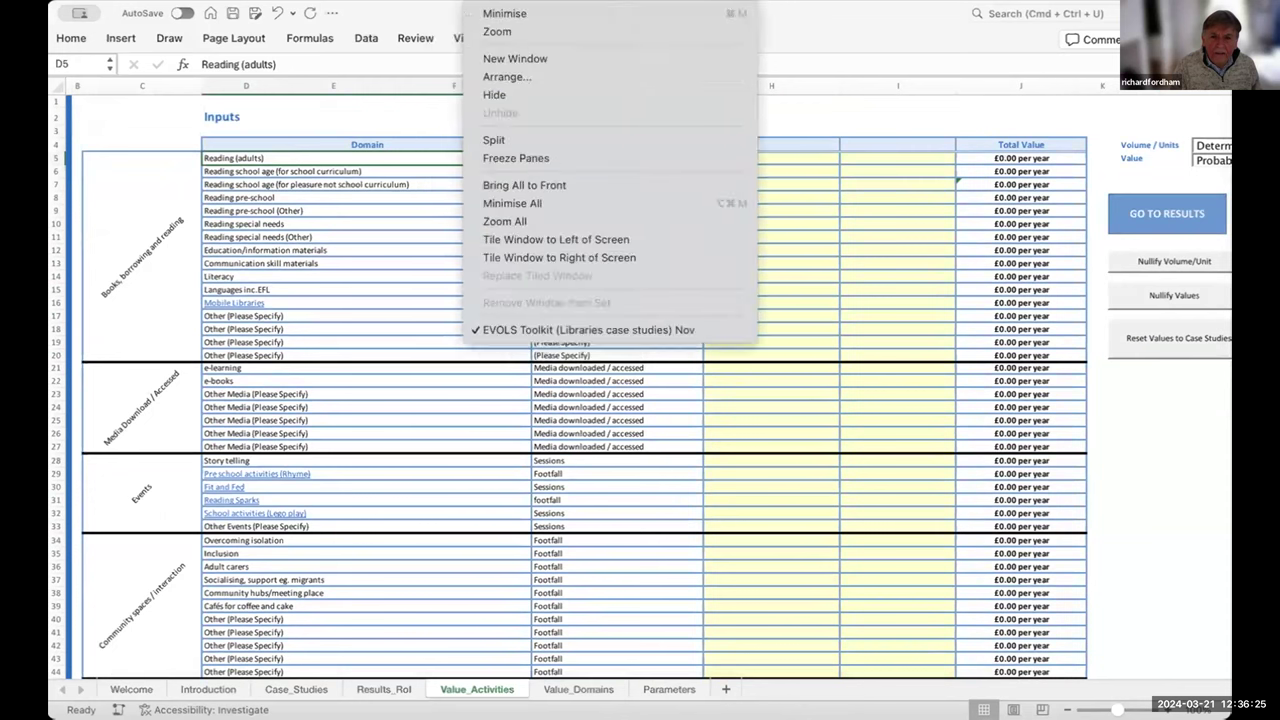
{"action": "left_click", "coordinate": [513, 154]}
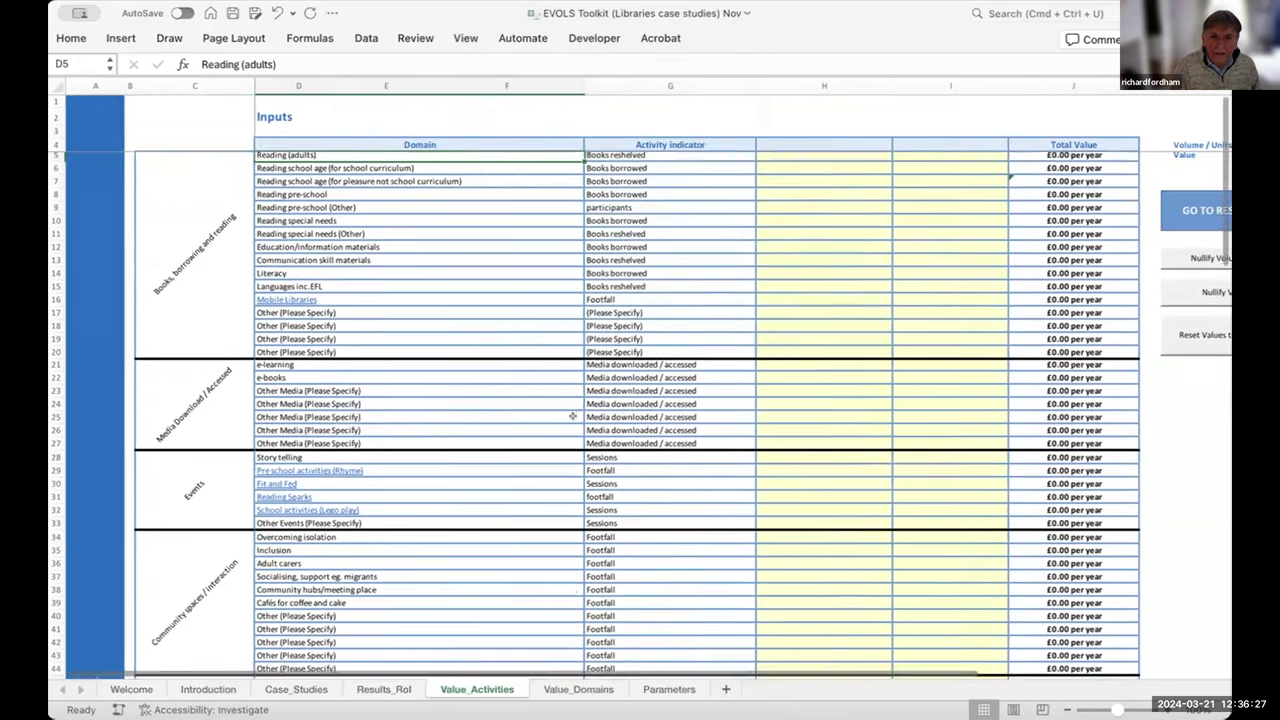
Step: Undo the clearing of columns H and I to restore their headers and entries
{"action": "scroll", "coordinate": [573, 418], "scroll_direction": "down", "scroll_amount": 10}
{"action": "scroll", "coordinate": [573, 418], "scroll_direction": "left", "scroll_amount": 1}
{"action": "scroll", "coordinate": [573, 418], "scroll_direction": "down", "scroll_amount": 5}
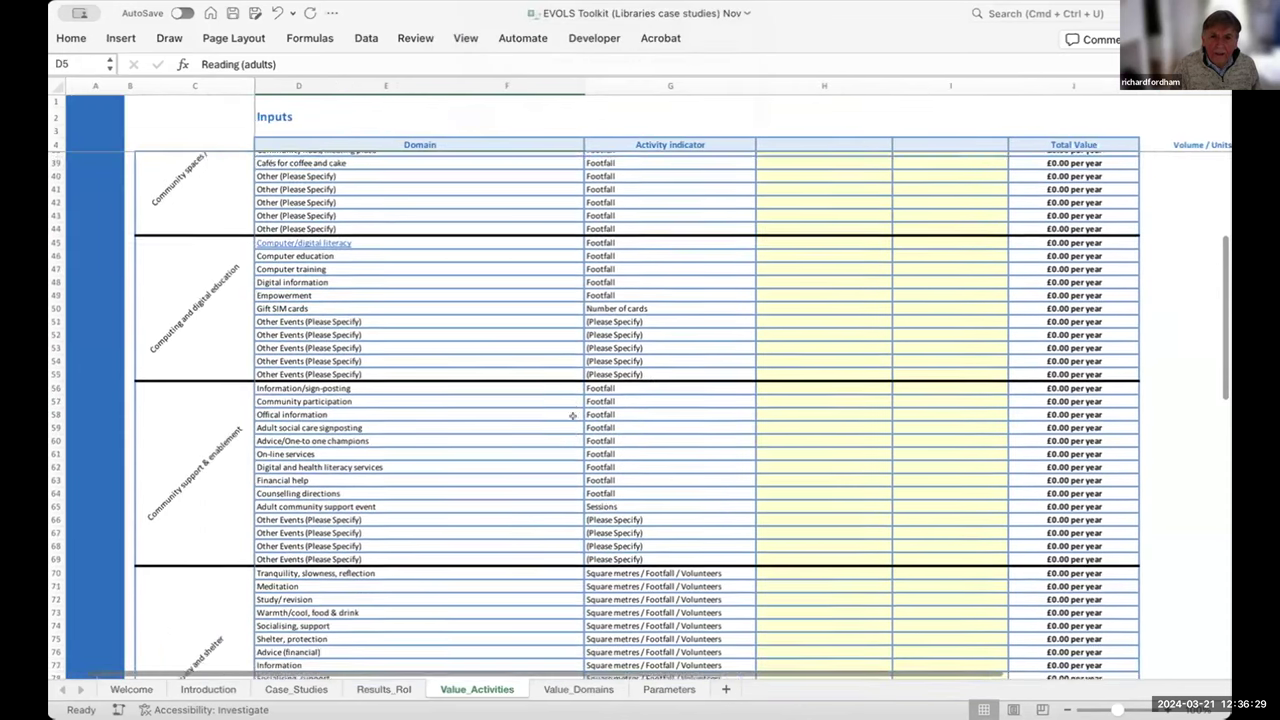
{"action": "scroll", "coordinate": [547, 382], "scroll_direction": "up", "scroll_amount": 3}
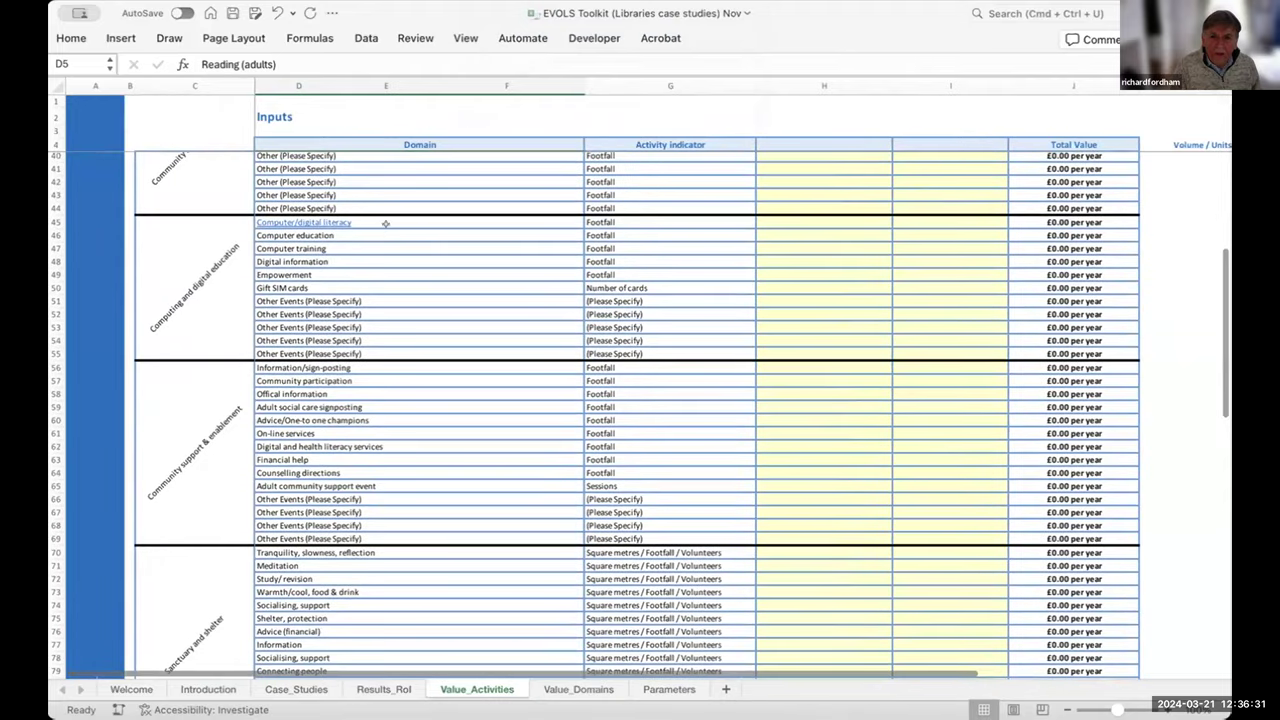
{"action": "left_click", "coordinate": [810, 218]}
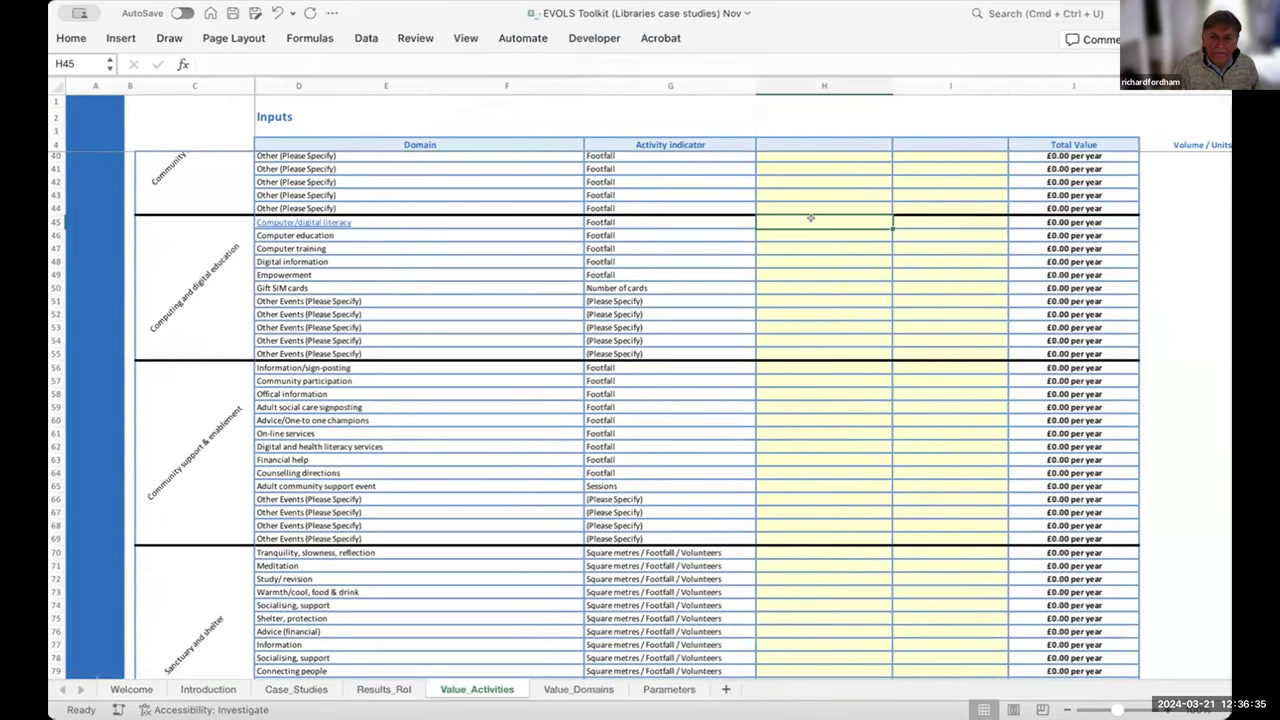
{"action": "key", "text": "ctrl+space"}
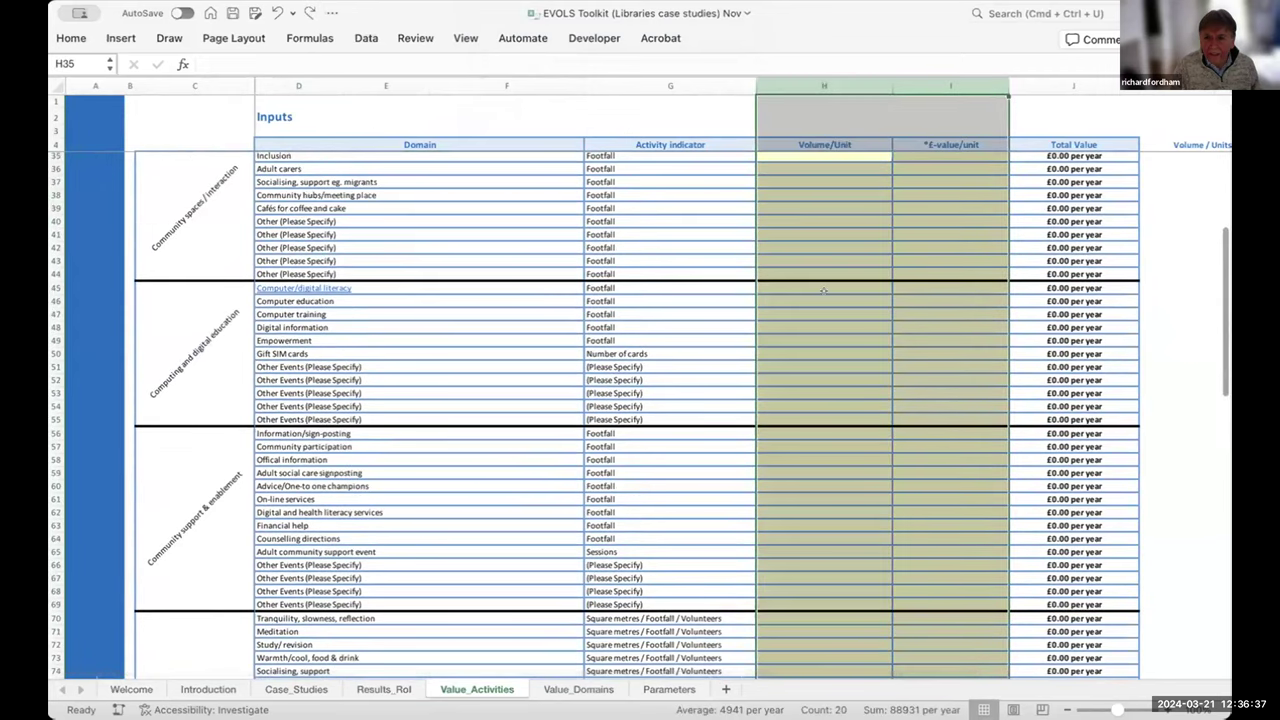
Step: Enter 392 as the Volume/Unit for Computer/digital literacy in cell H45
{"action": "scroll", "coordinate": [822, 287], "scroll_direction": "down", "scroll_amount": 2}
{"action": "left_click", "coordinate": [823, 255]}
{"action": "scroll", "coordinate": [826, 252], "scroll_direction": "down", "scroll_amount": 2}
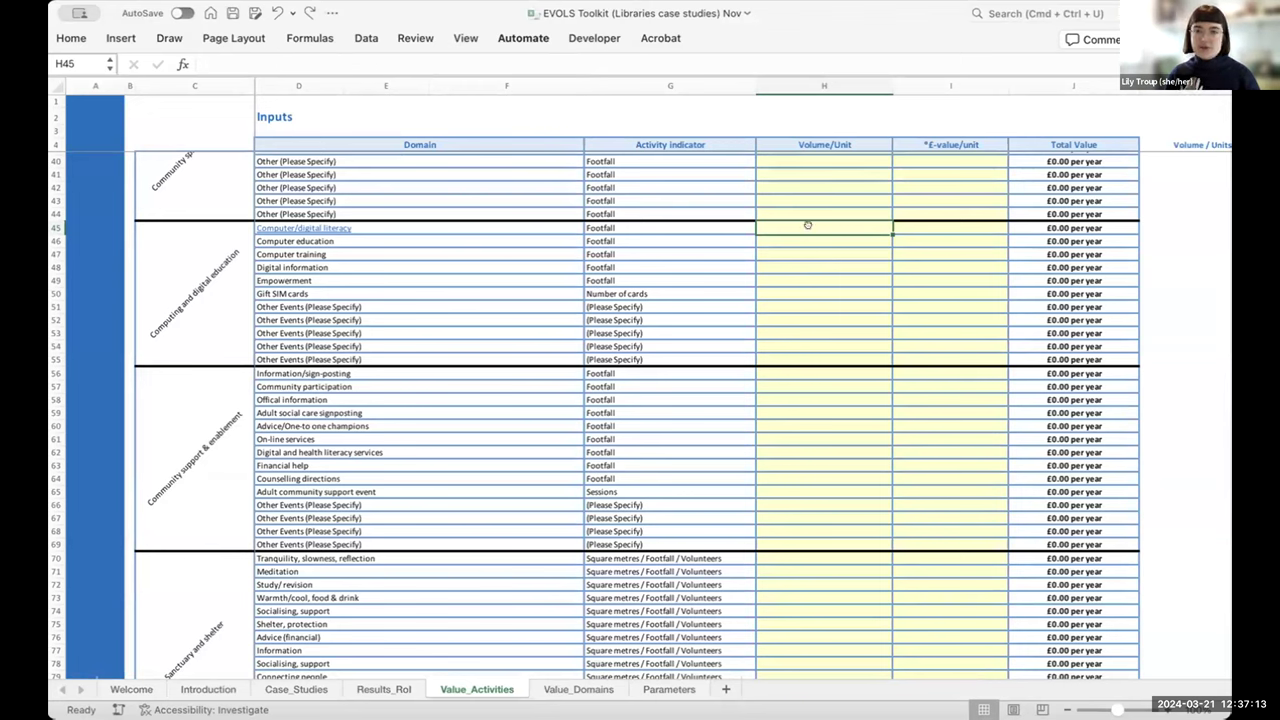
{"action": "type", "text": "392"}
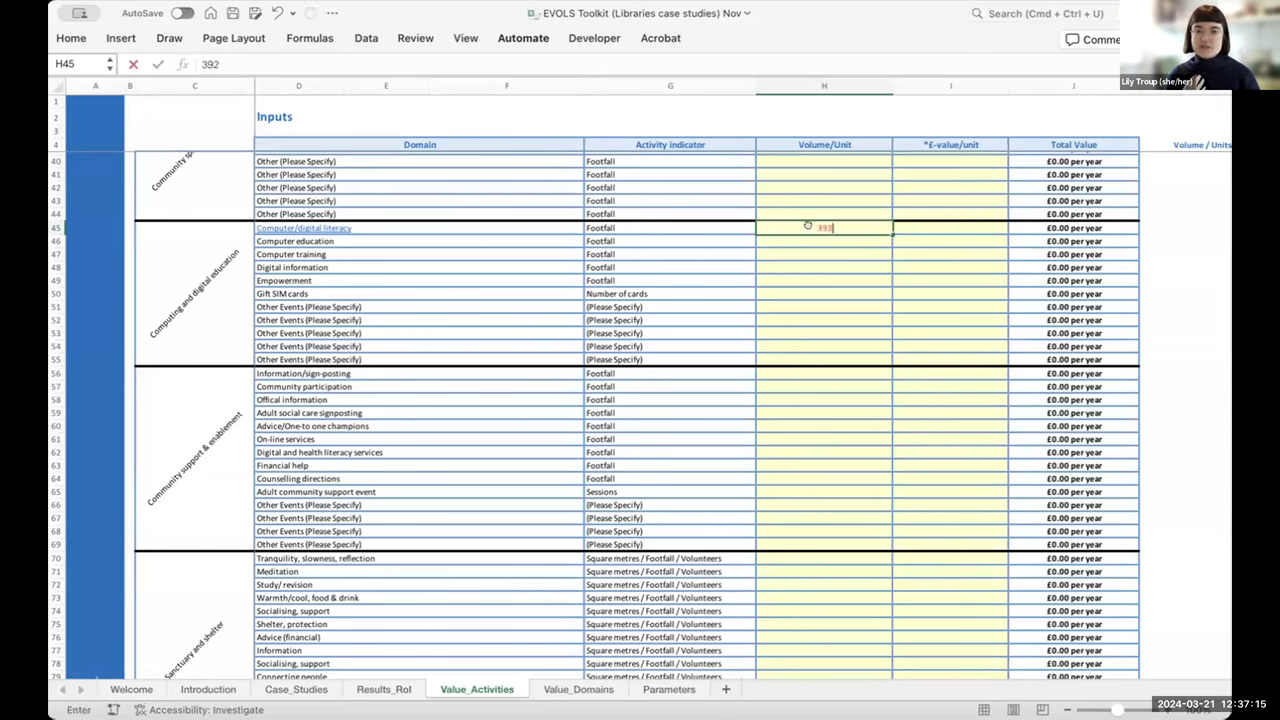
{"action": "key", "text": "Return"}
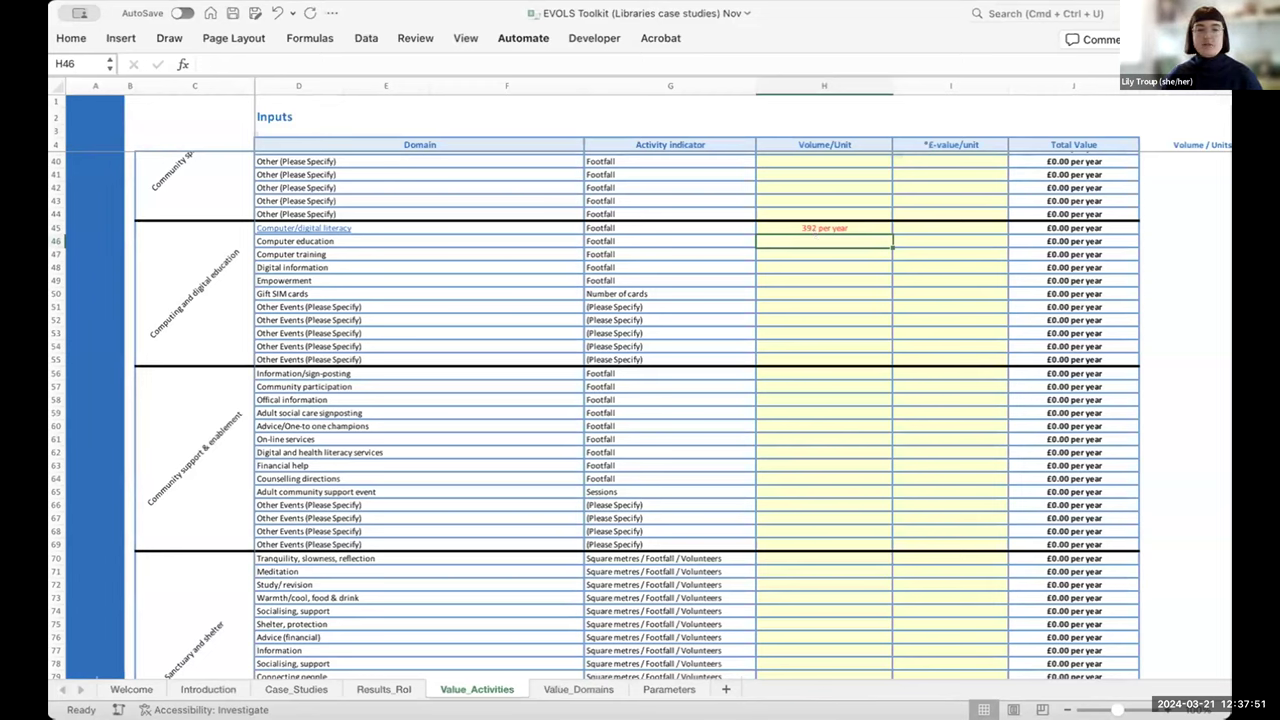
Step: Enter 379 as the £-value/unit for Computer/digital literacy in cell I45
{"action": "left_click", "coordinate": [938, 222]}
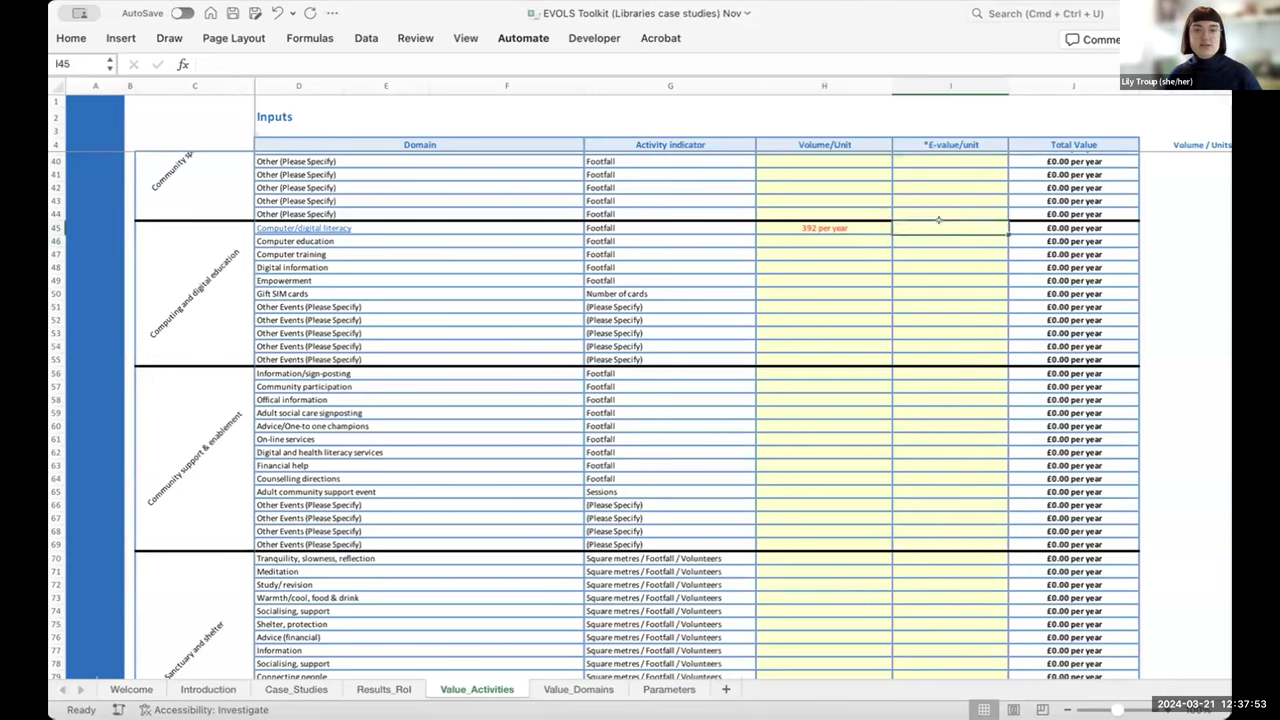
{"action": "double_click", "coordinate": [944, 222]}
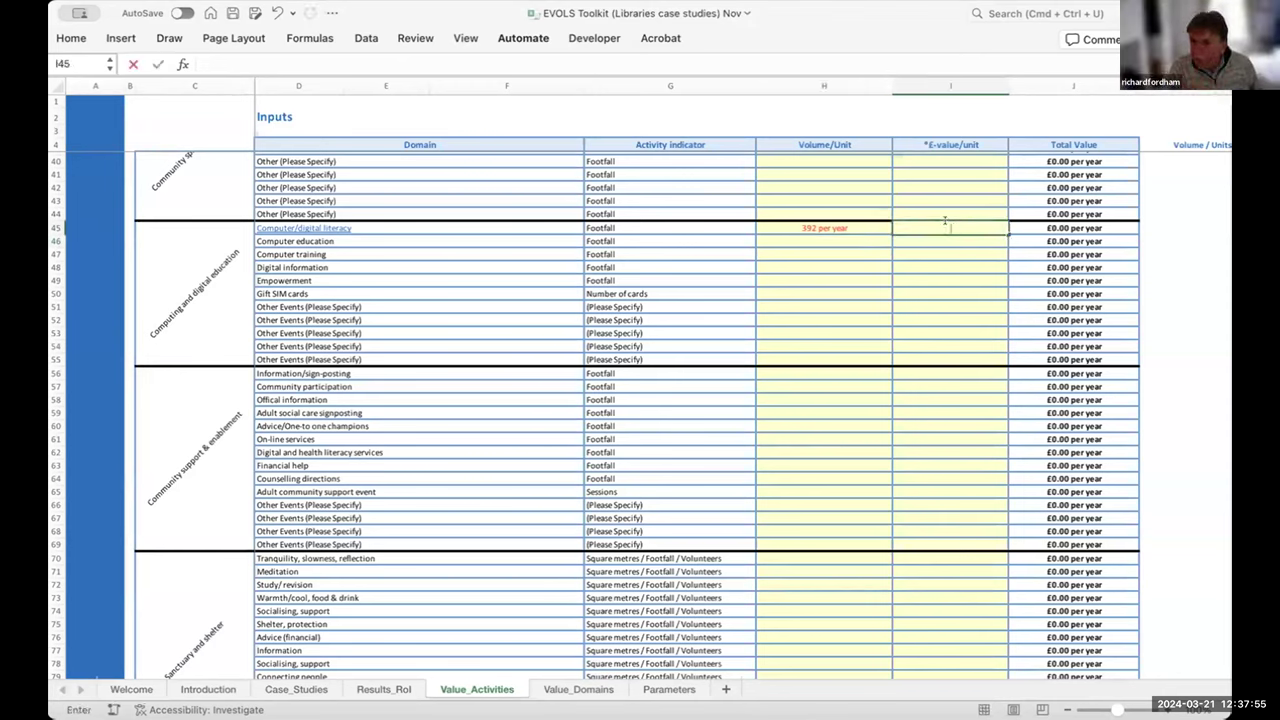
{"action": "left_click", "coordinate": [925, 247]}
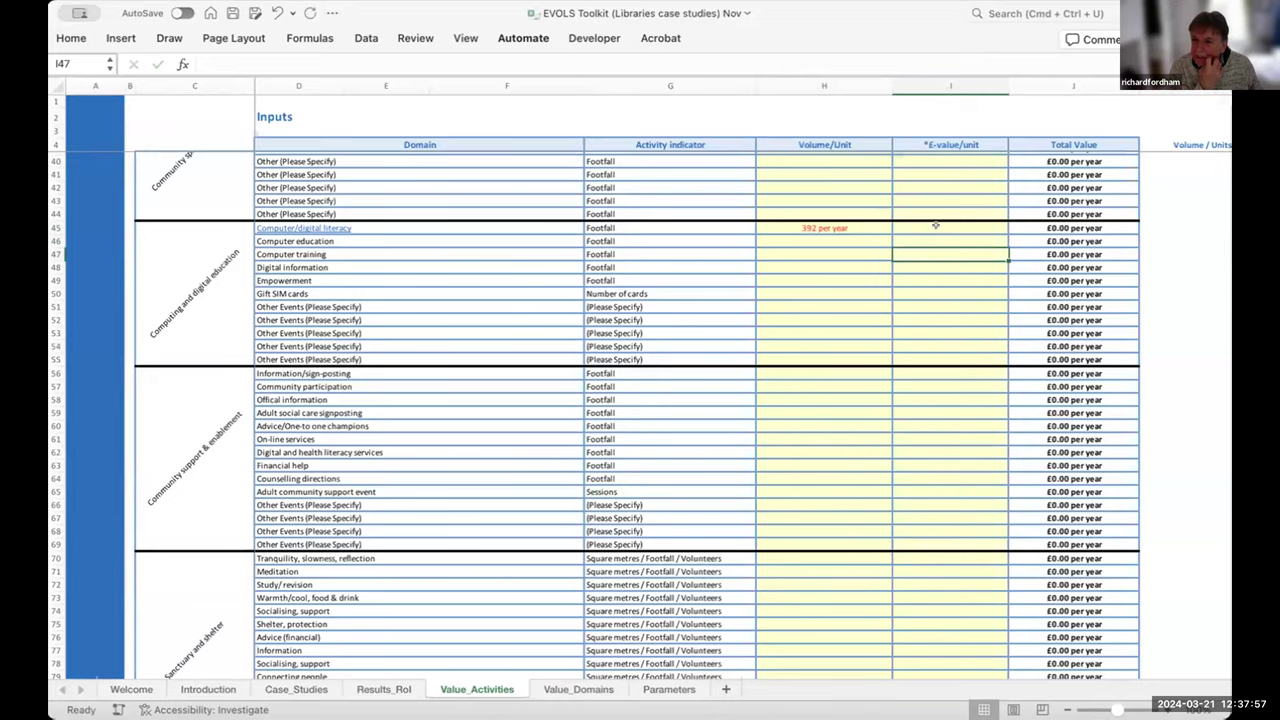
{"action": "scroll", "coordinate": [935, 226], "scroll_direction": "right", "scroll_amount": 3}
{"action": "scroll", "coordinate": [935, 226], "scroll_direction": "up", "scroll_amount": 1}
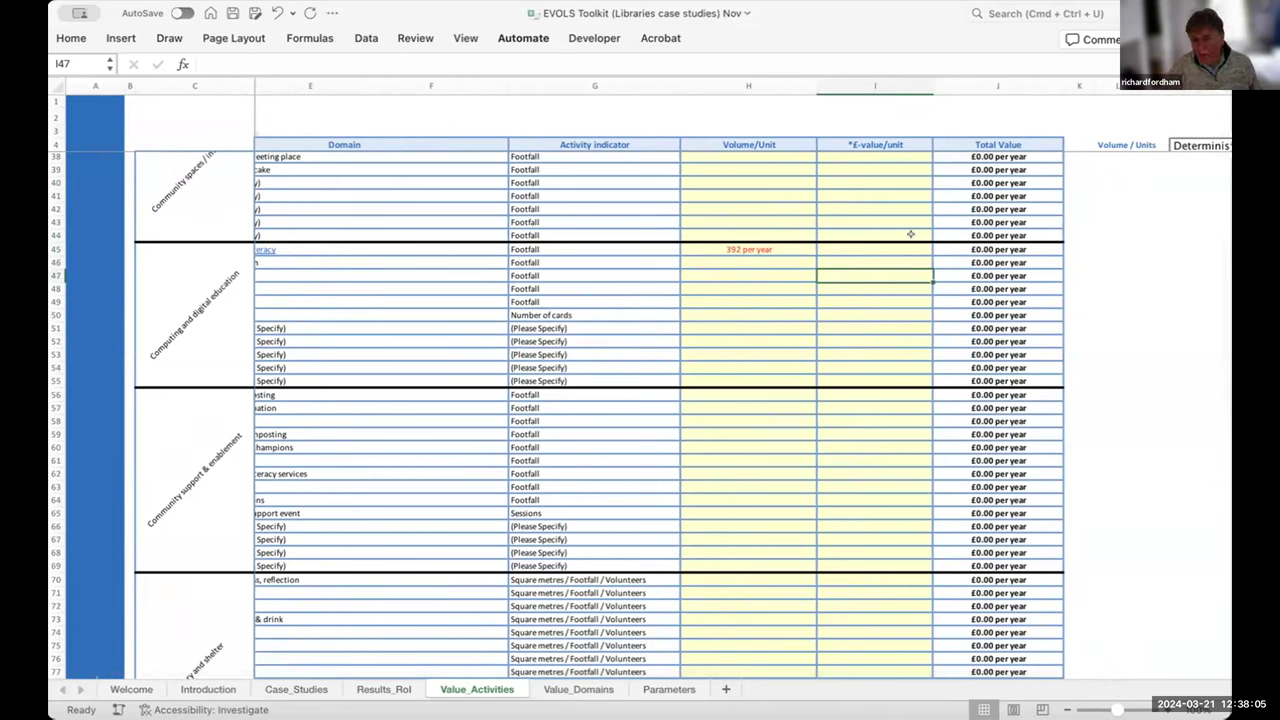
{"action": "left_click", "coordinate": [835, 328]}
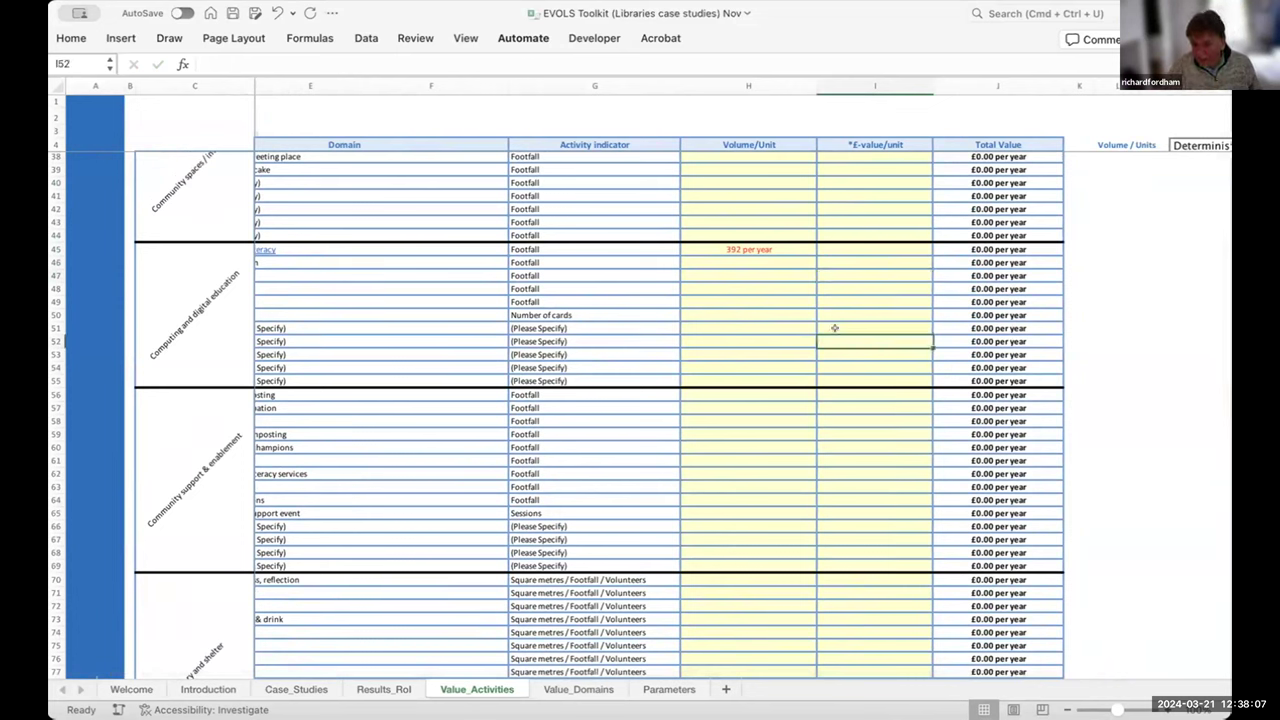
{"action": "left_click", "coordinate": [848, 248]}
{"action": "left_click", "coordinate": [848, 248]}
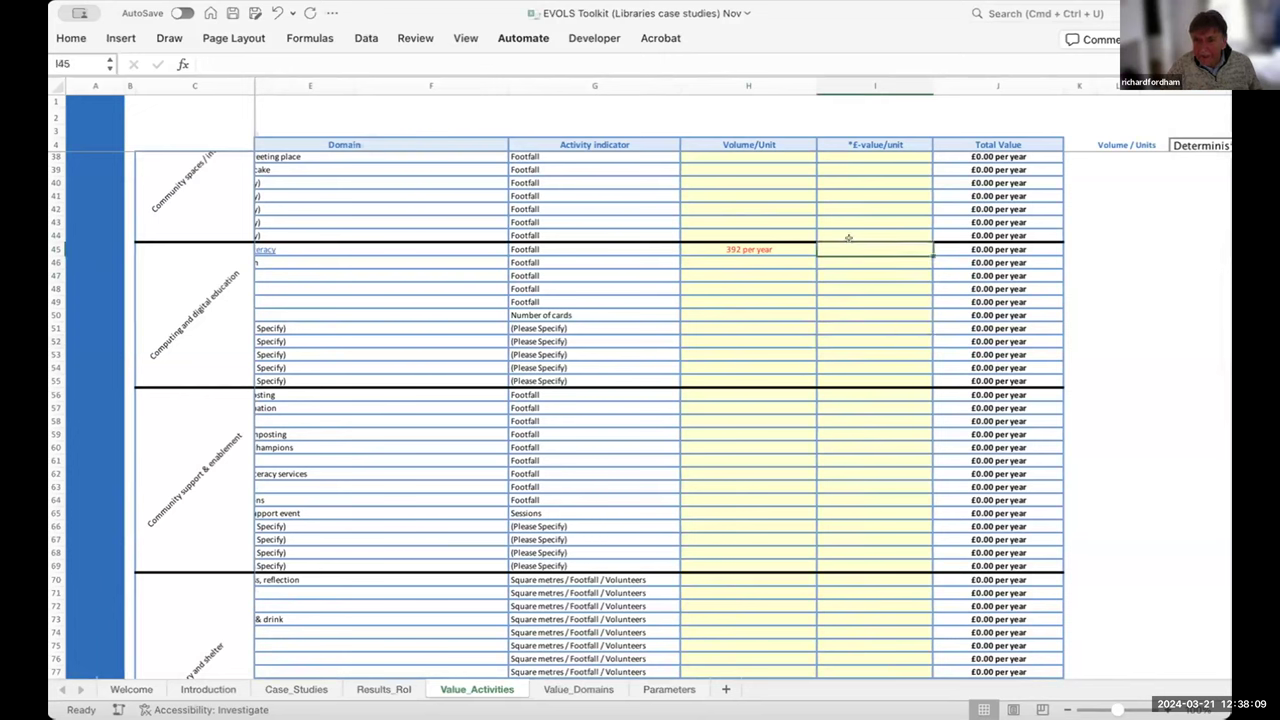
{"action": "type", "text": "379"}
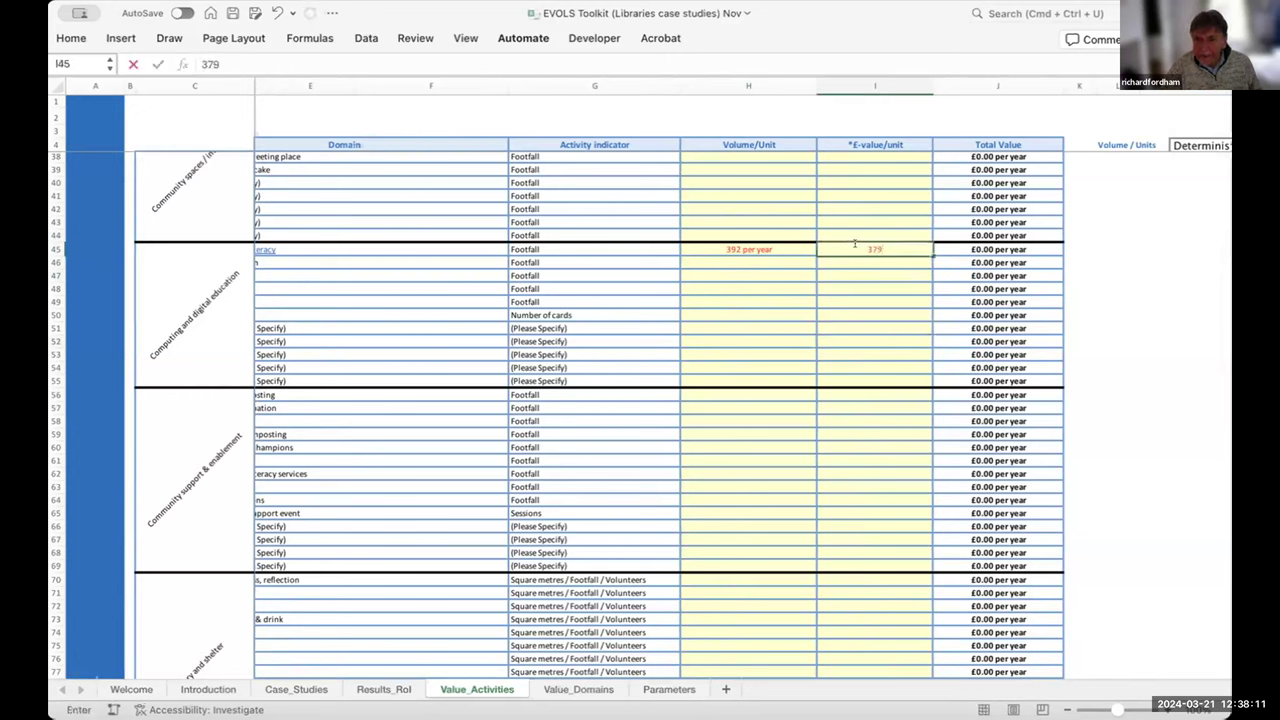
{"action": "key", "text": "Return"}
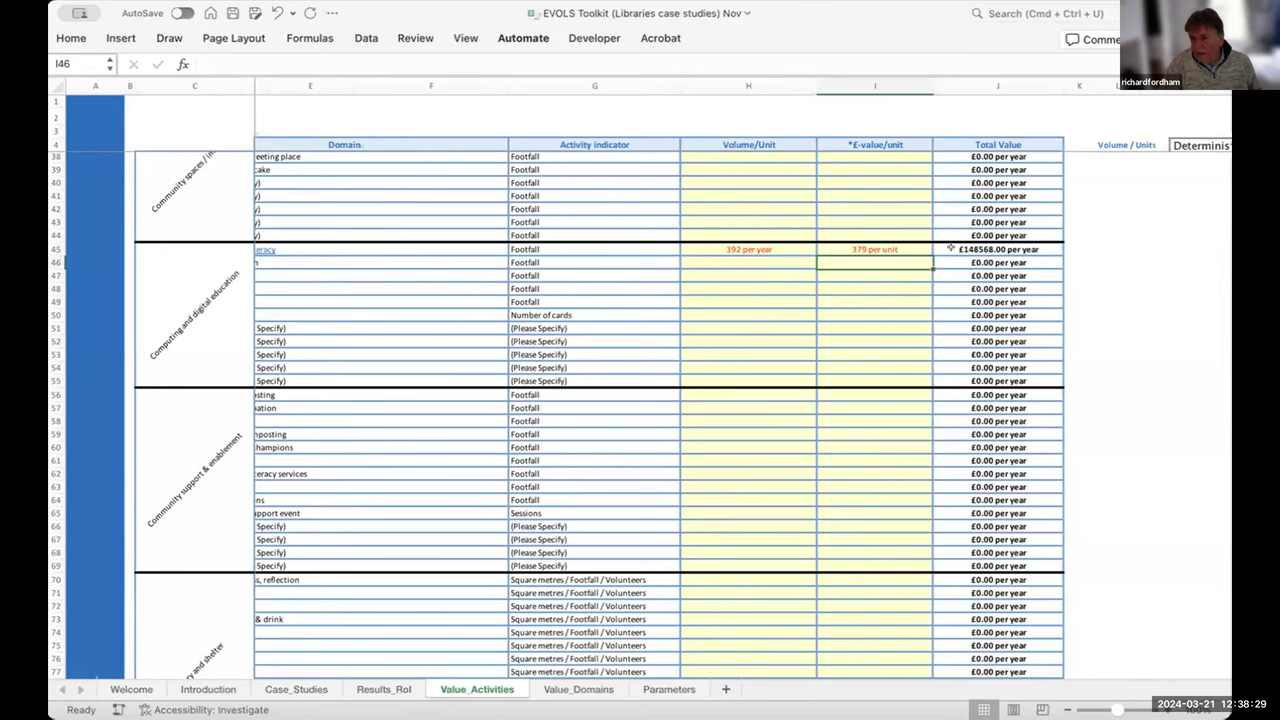
Step: Open the Results_RoI sheet and inspect the net benefit, implementation costs and estimated costs cells
{"action": "scroll", "coordinate": [950, 248], "scroll_direction": "right", "scroll_amount": 3}
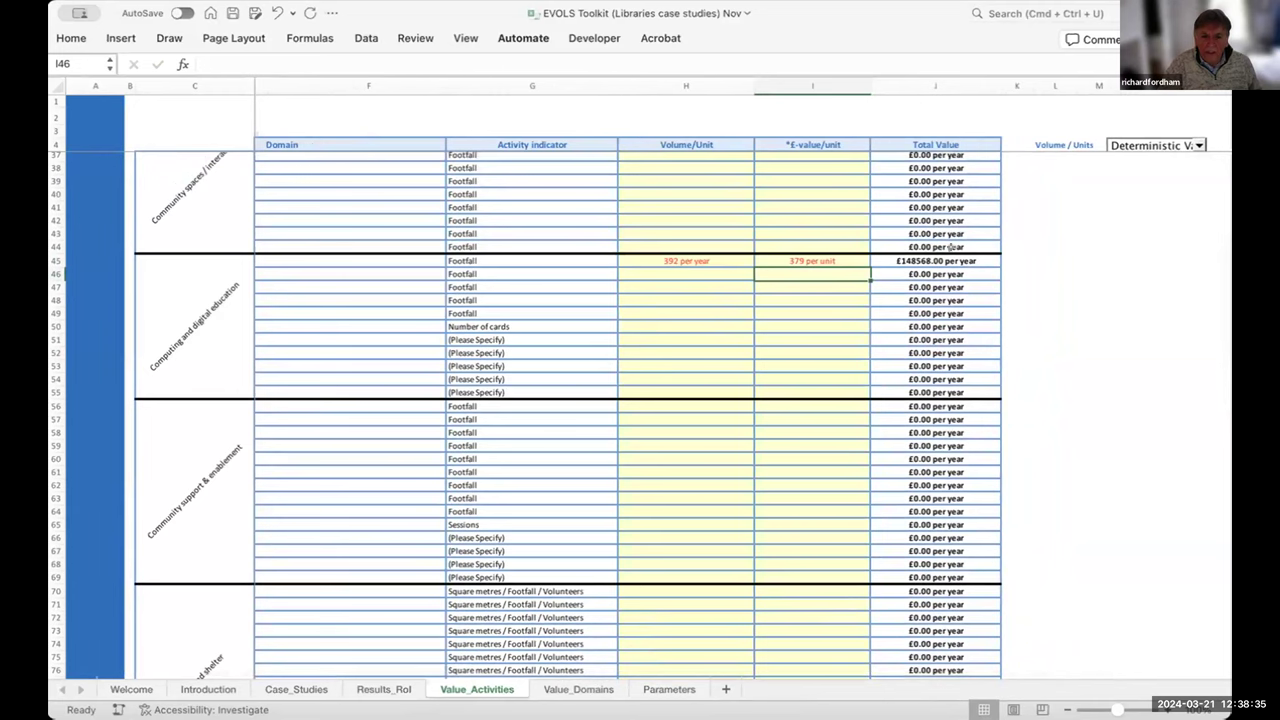
{"action": "scroll", "coordinate": [637, 314], "scroll_direction": "left", "scroll_amount": 3}
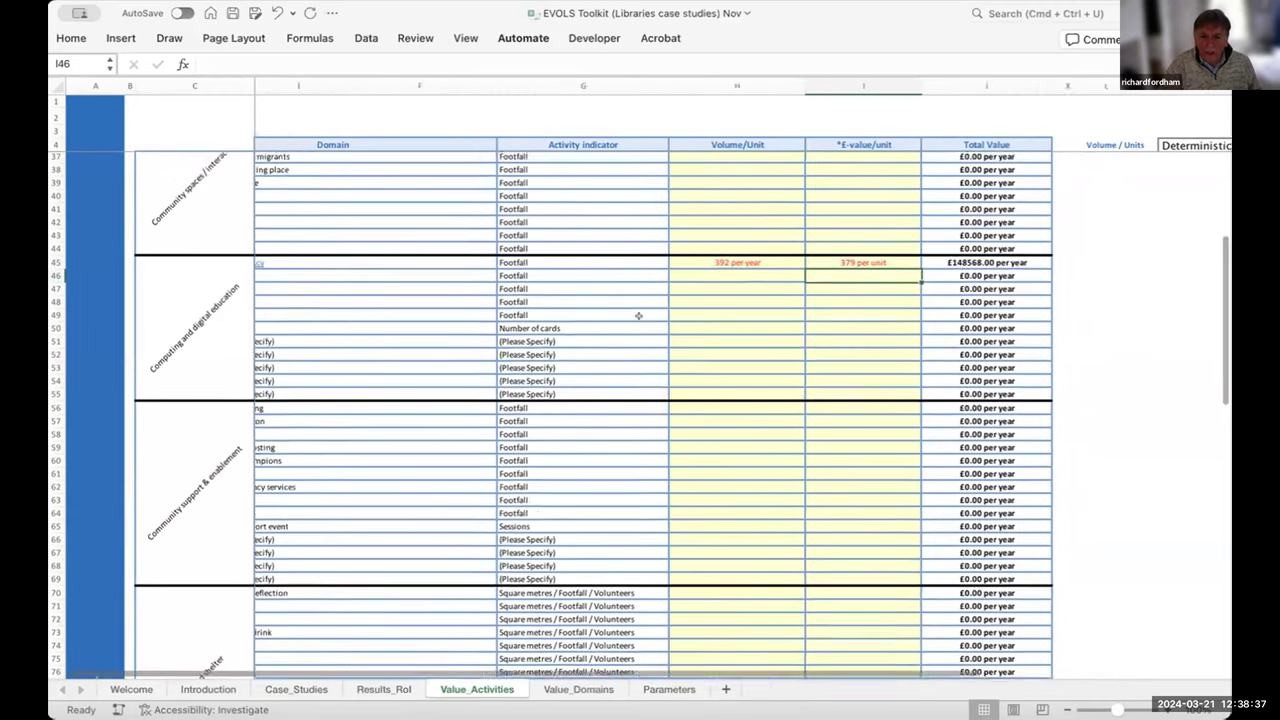
{"action": "scroll", "coordinate": [638, 316], "scroll_direction": "right", "scroll_amount": 1}
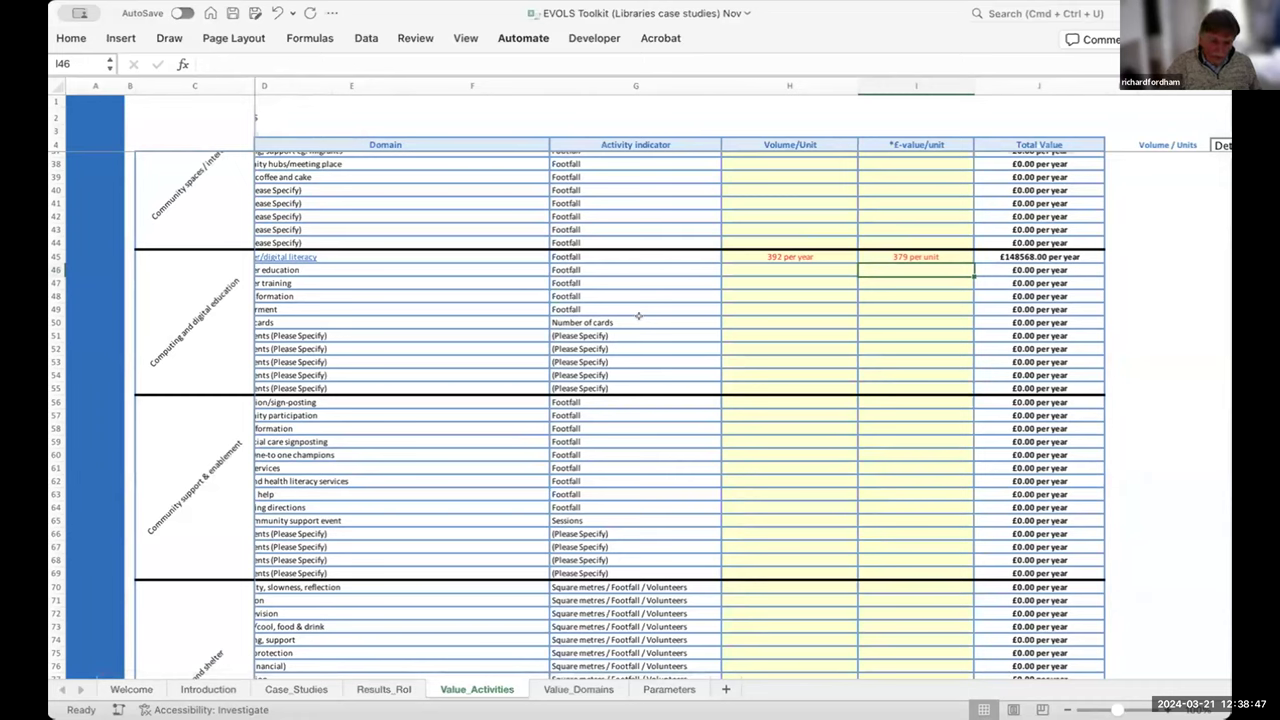
{"action": "left_click", "coordinate": [383, 689]}
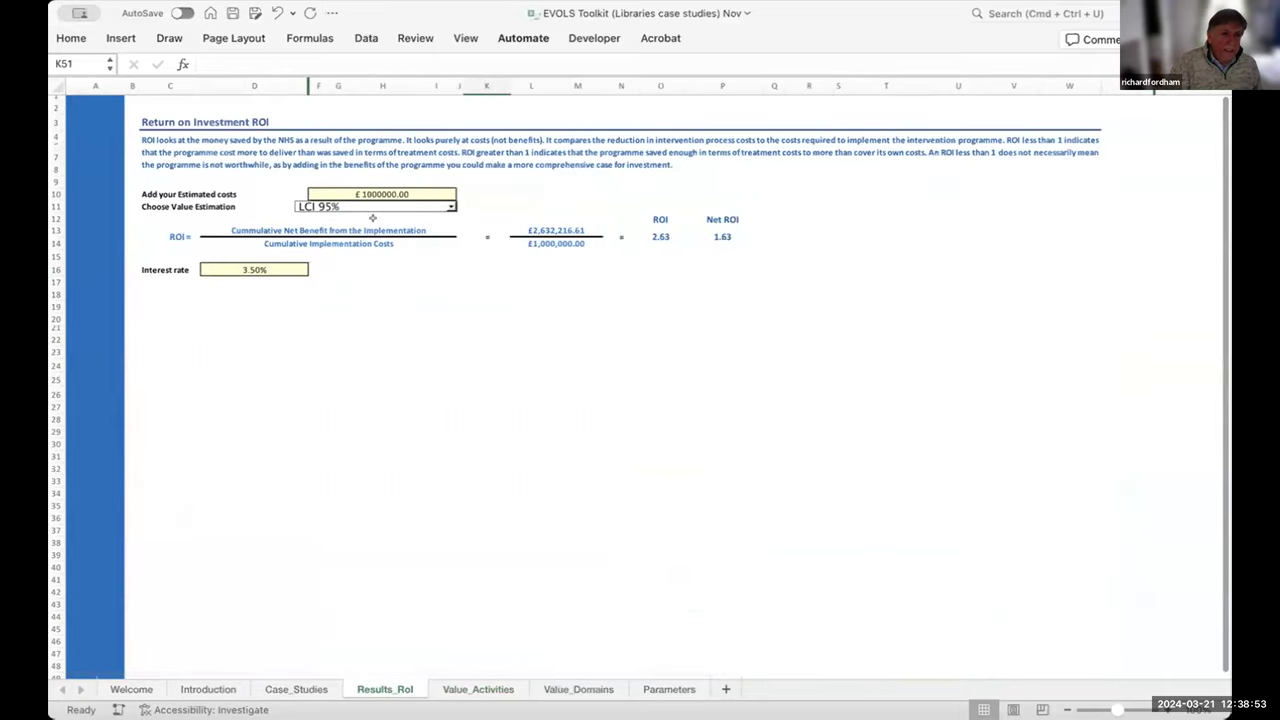
{"action": "left_click", "coordinate": [508, 227]}
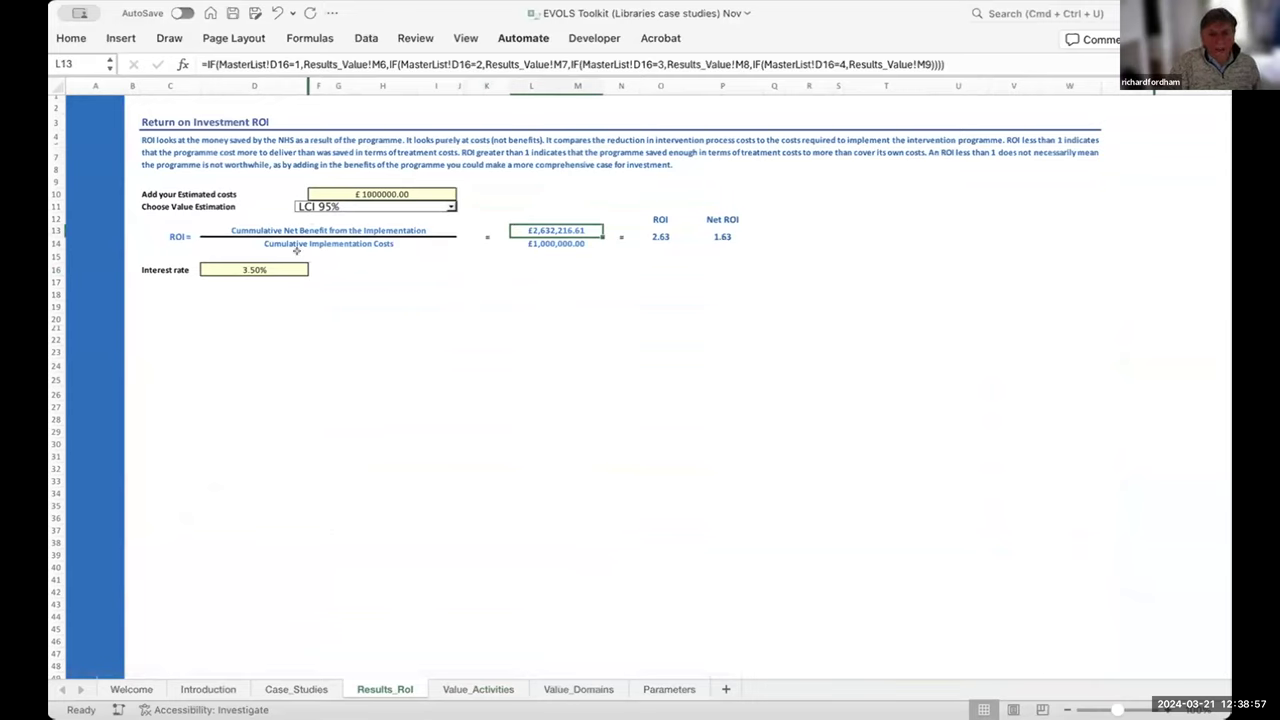
{"action": "left_click", "coordinate": [519, 240]}
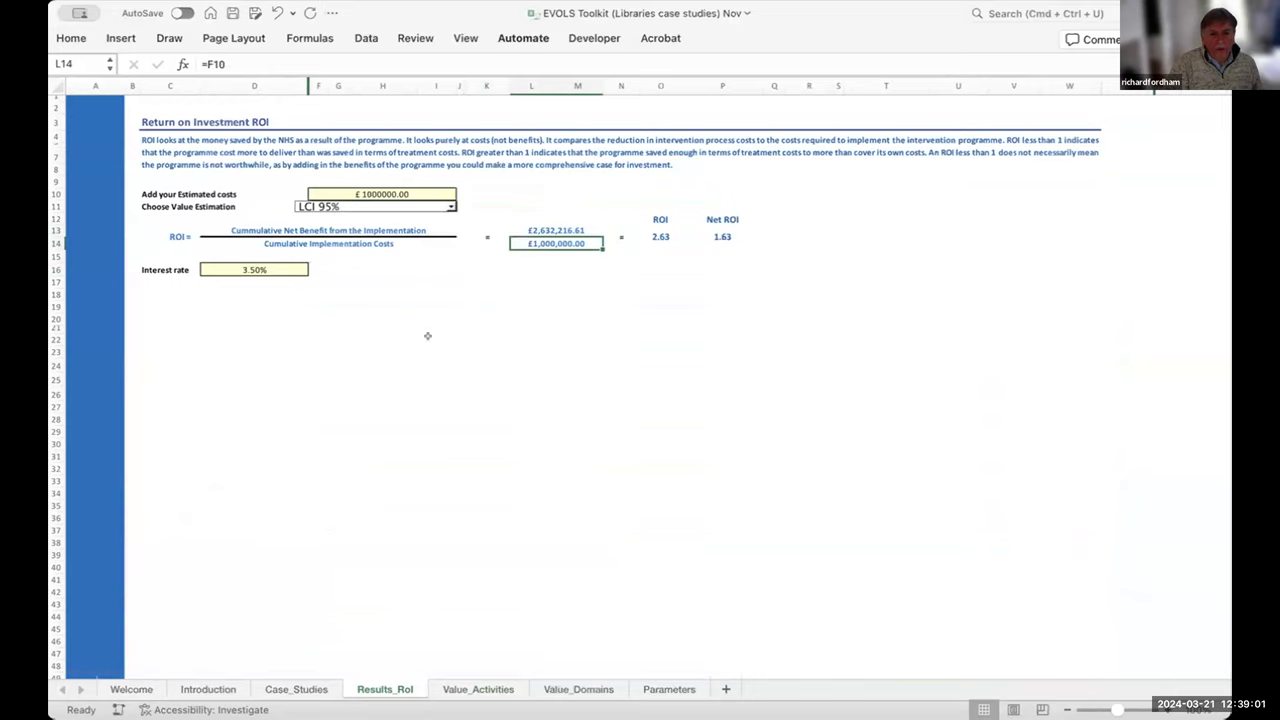
{"action": "left_click", "coordinate": [338, 193]}
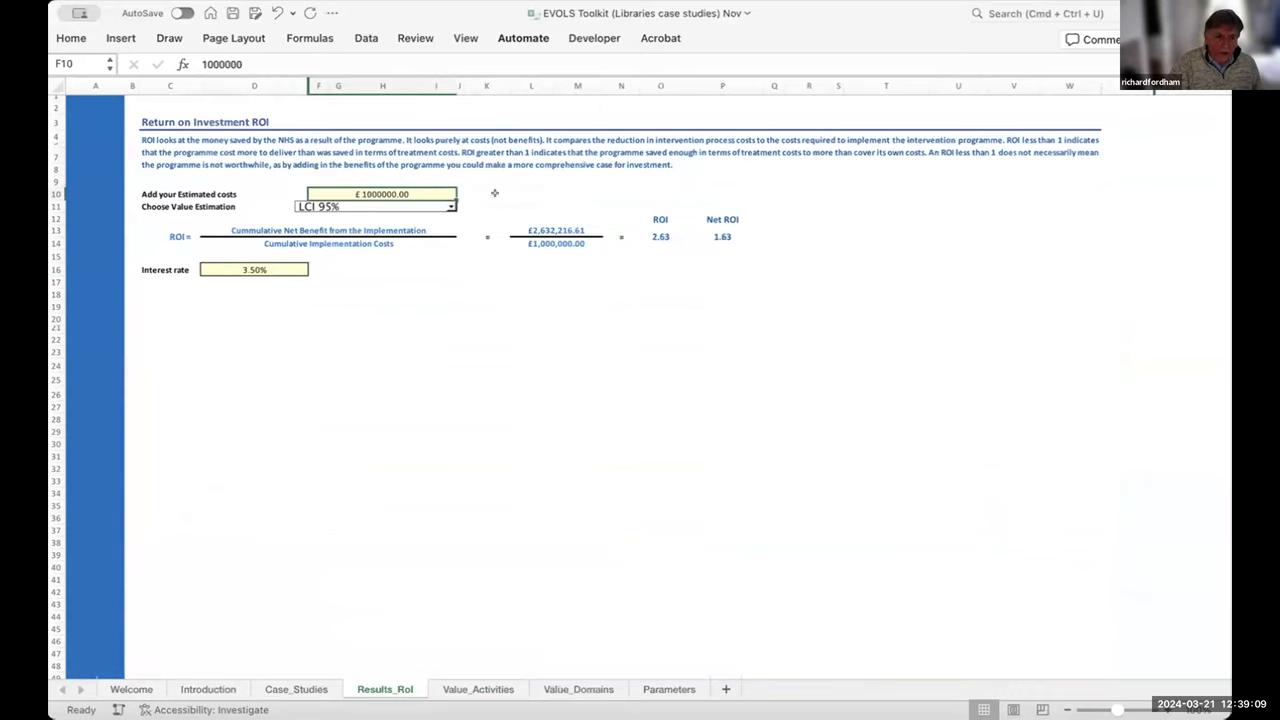
Step: Overwrite the cumulative net benefit formula in cell L13 with 1480000
{"action": "left_click", "coordinate": [535, 224]}
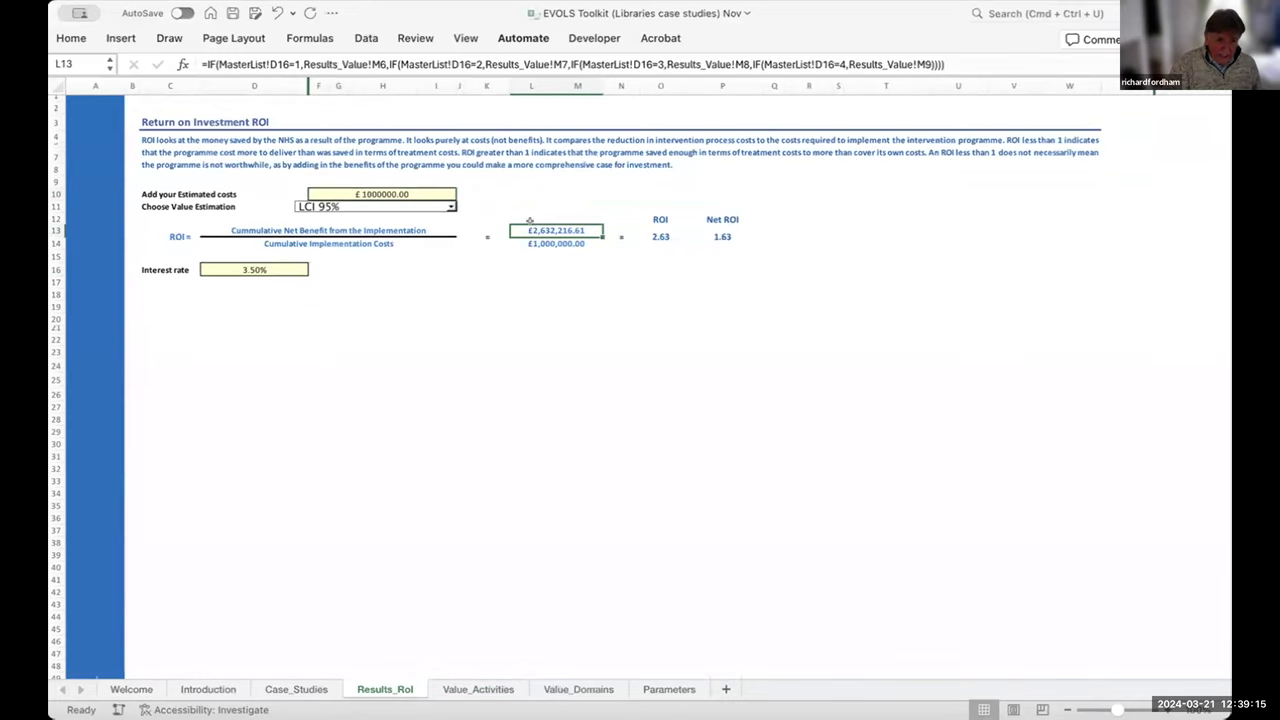
{"action": "type", "text": "1480000"}
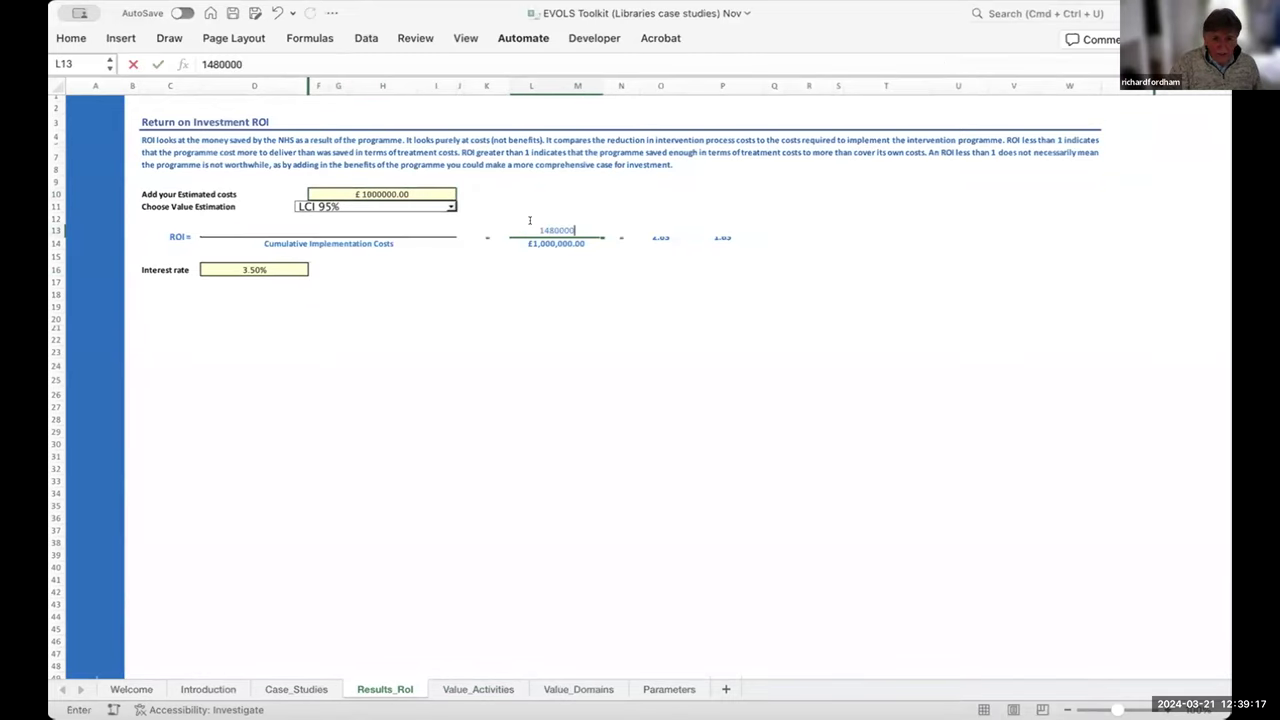